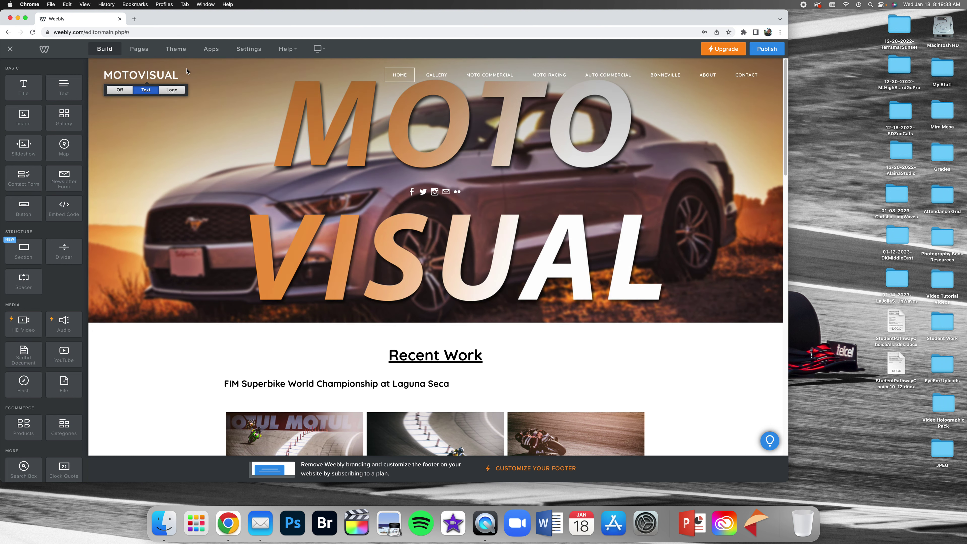
- Examine the theme gallery's Portfolio, Personal, Business and Online Store designs, and return to the editor without choosing a theme
click(176, 49)
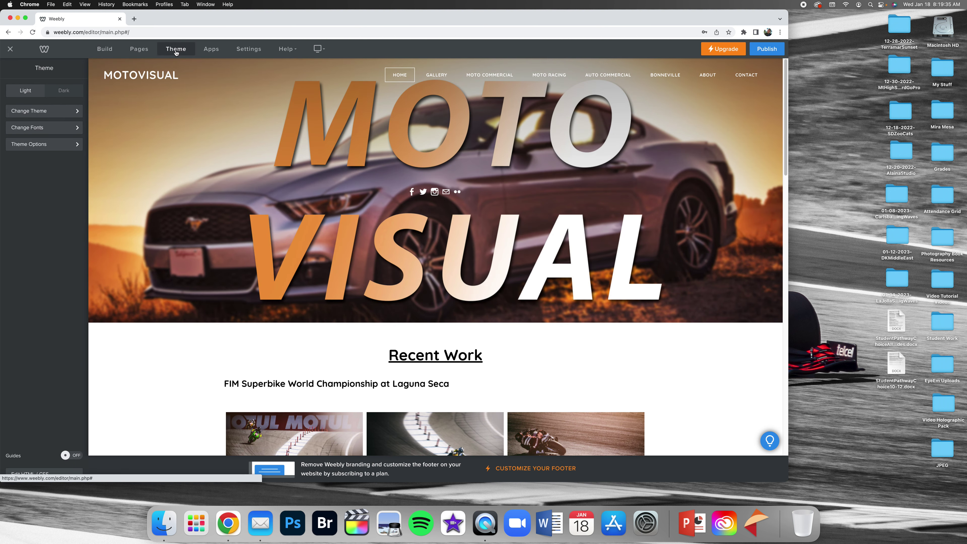
click(48, 111)
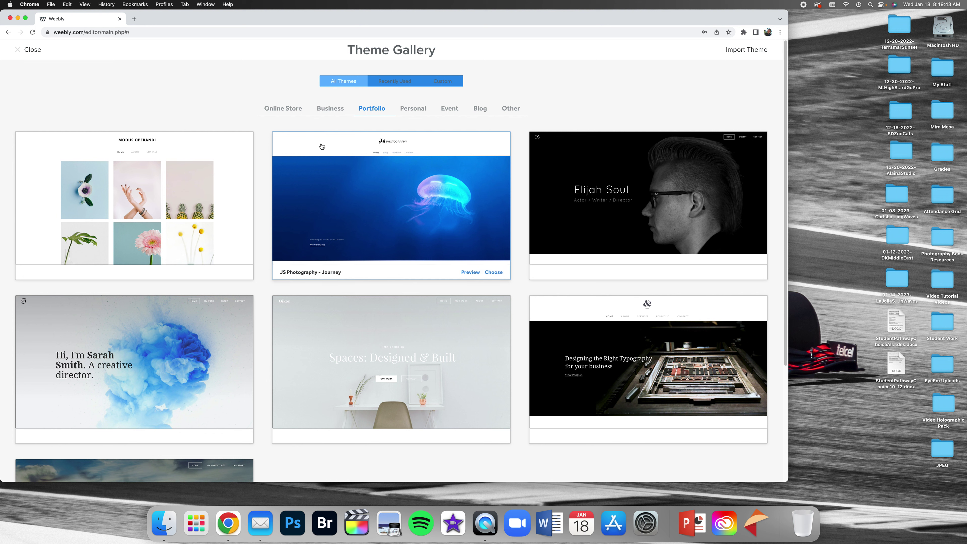
scroll(280, 155, down, 5)
scroll(280, 153, up, 5)
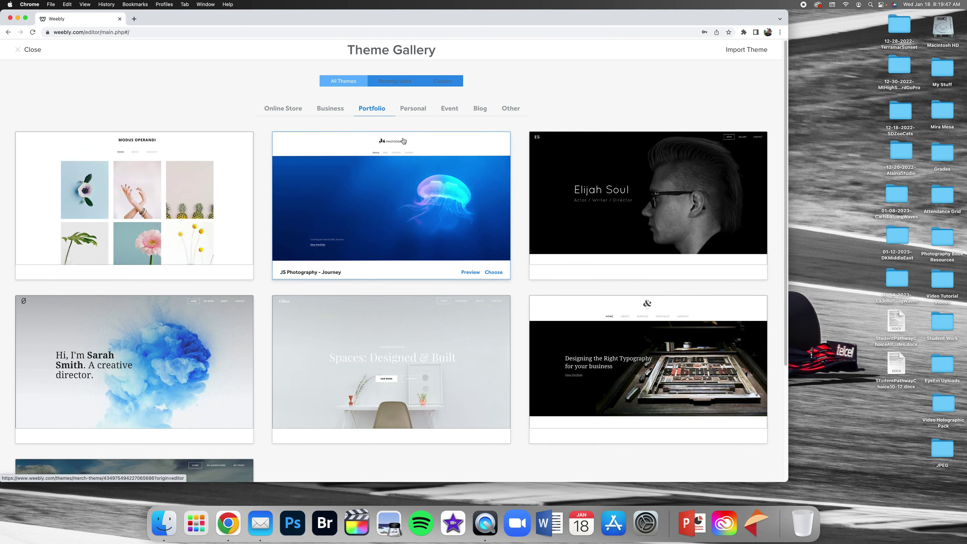
click(412, 109)
mouse_move(275, 229)
scroll(275, 229, down, 1)
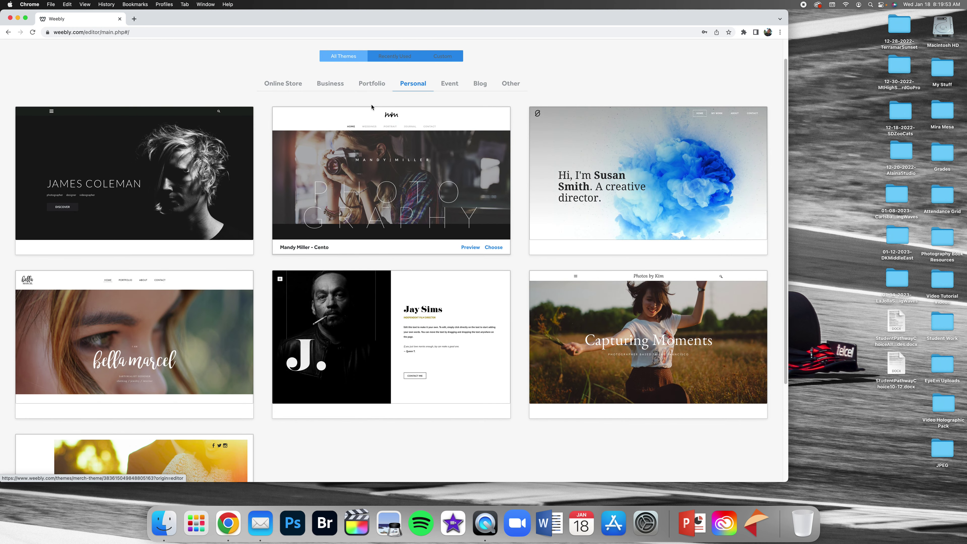
click(328, 86)
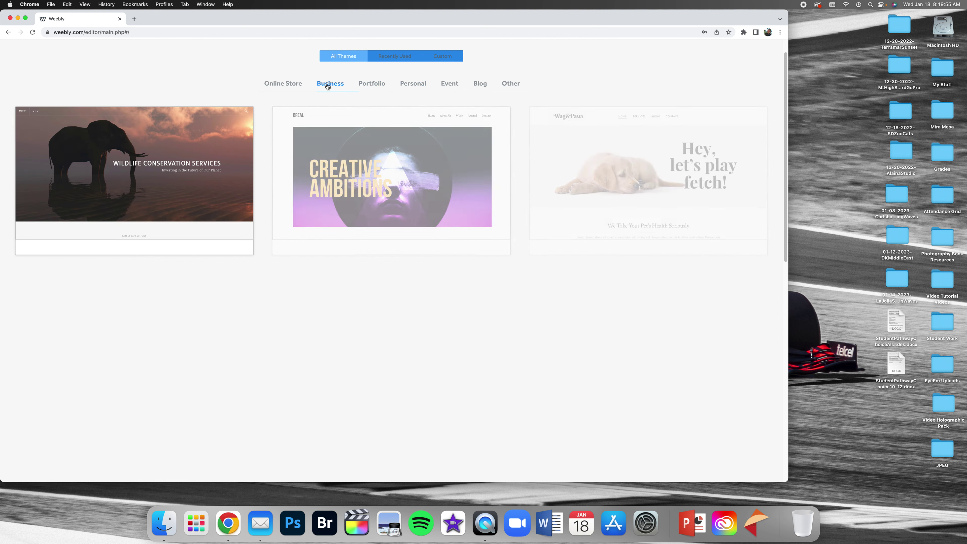
click(292, 84)
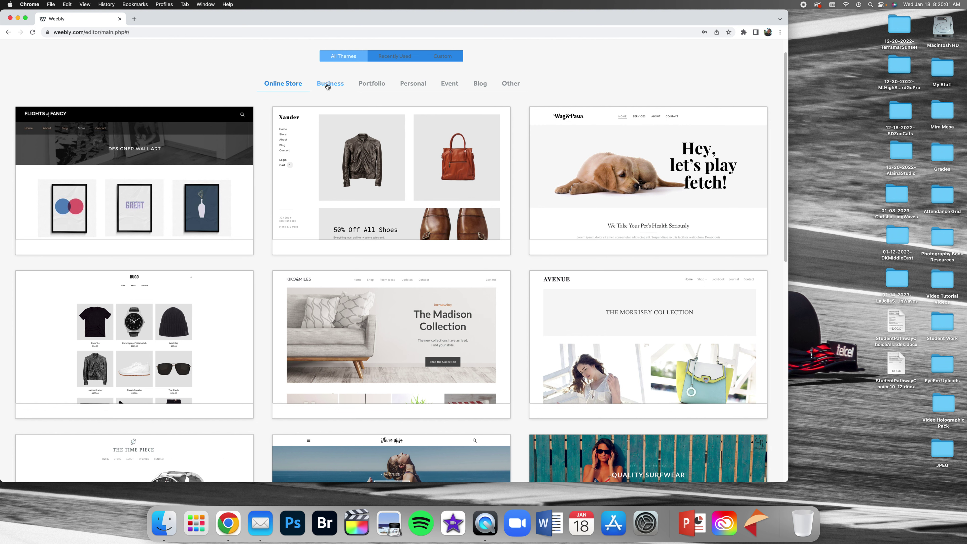
click(364, 88)
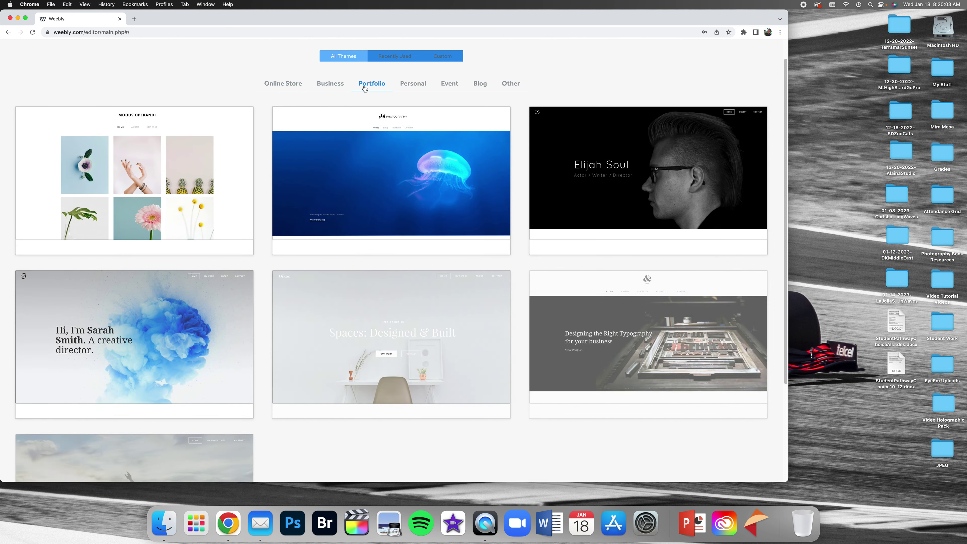
click(416, 86)
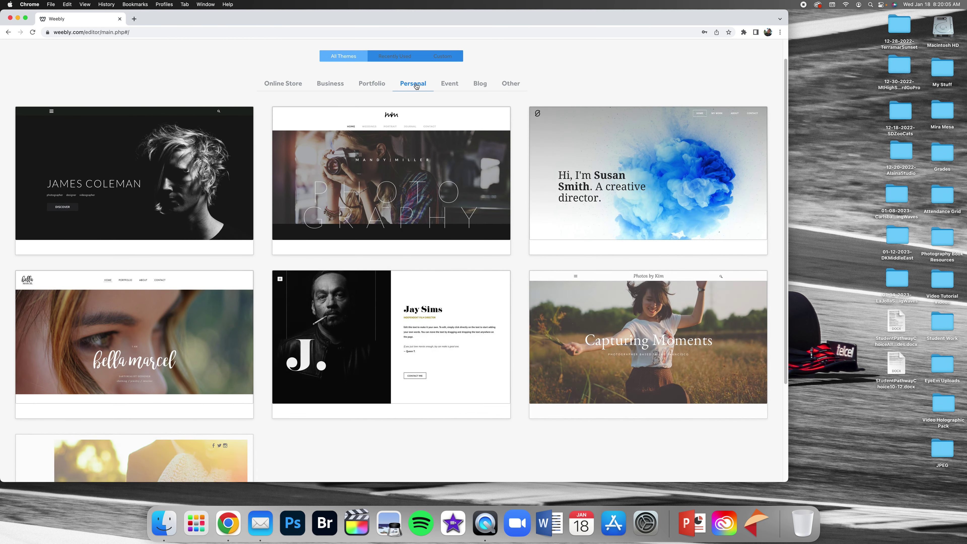
click(383, 87)
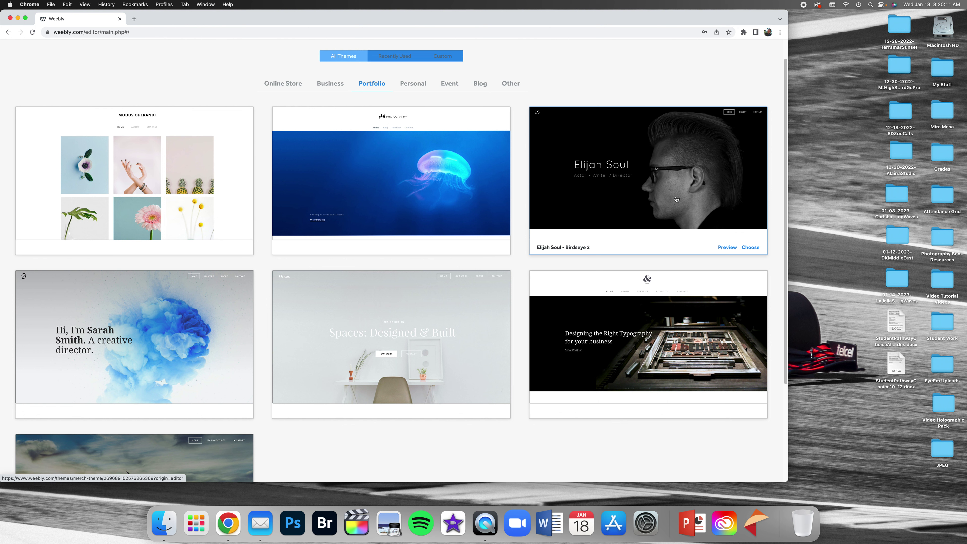
mouse_move(705, 236)
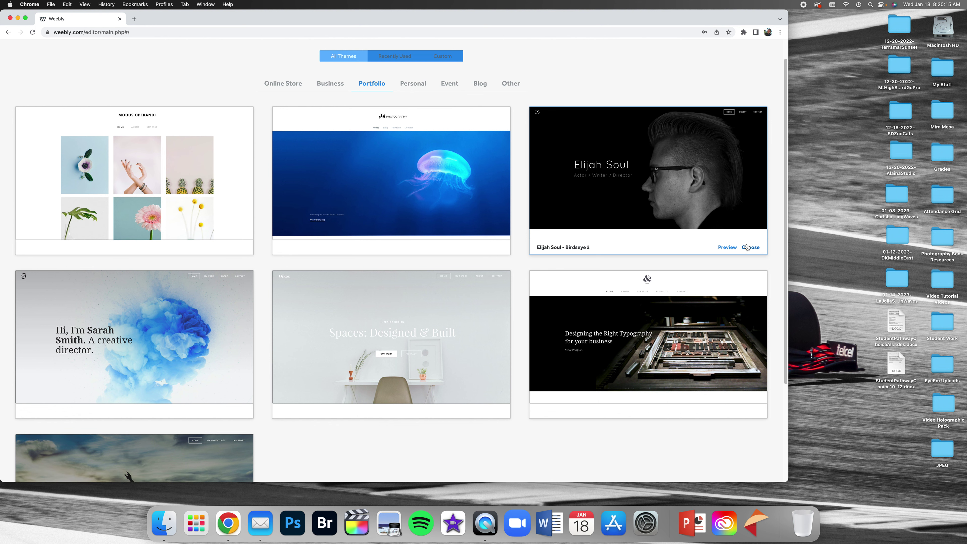
scroll(16, 39, up, 1)
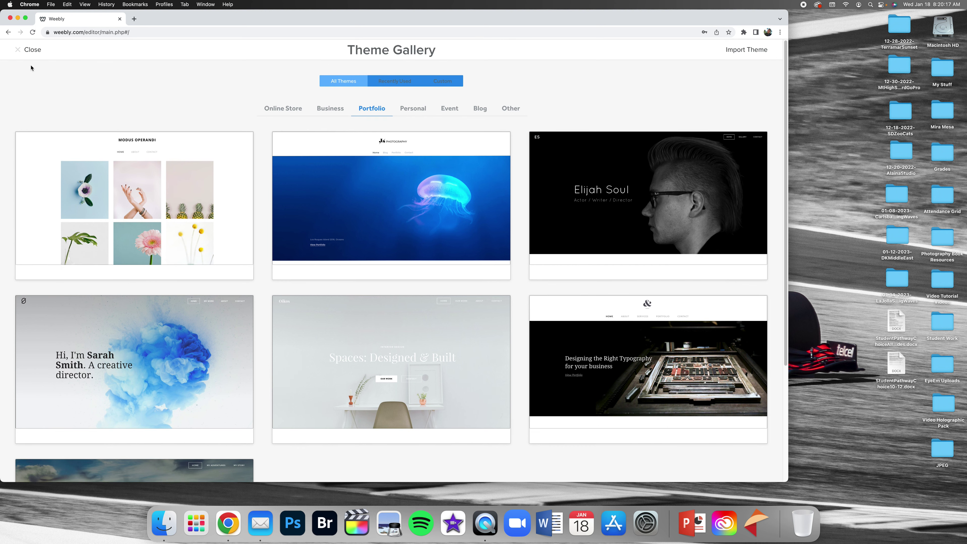
click(18, 50)
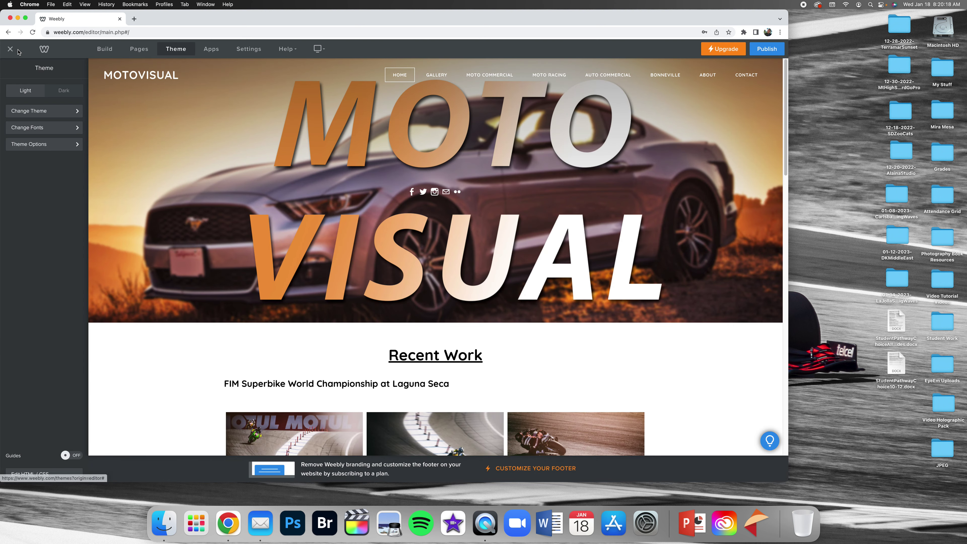
click(102, 52)
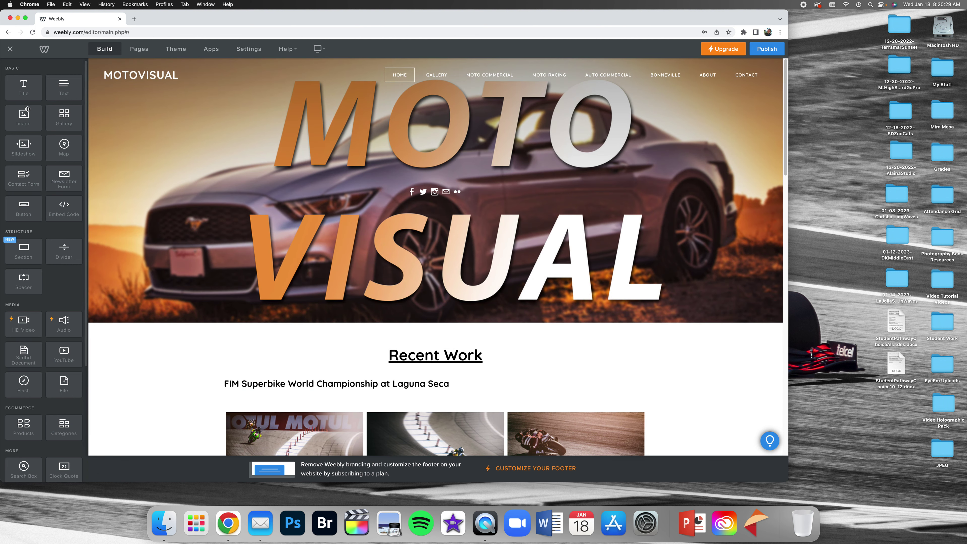
scroll(30, 126, down, 5)
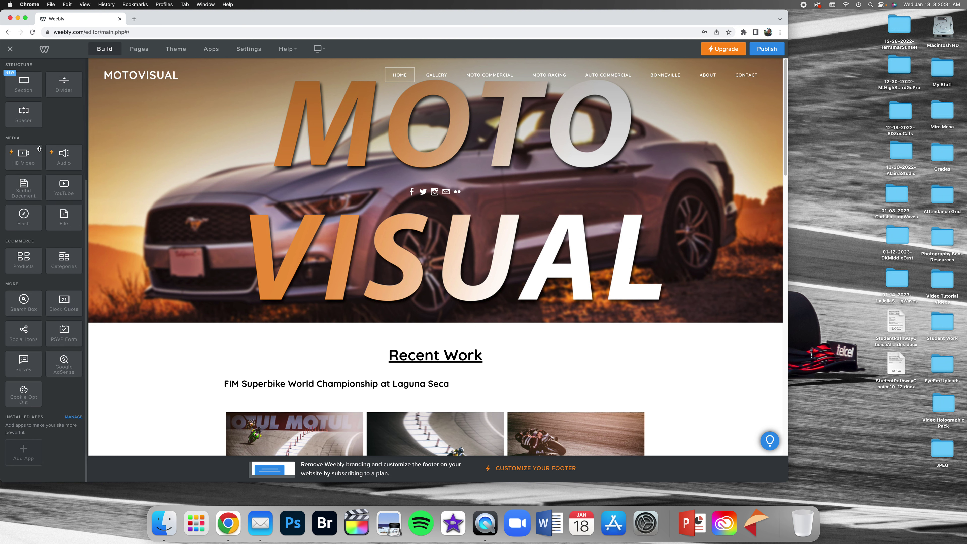
drag(13, 162, 138, 124)
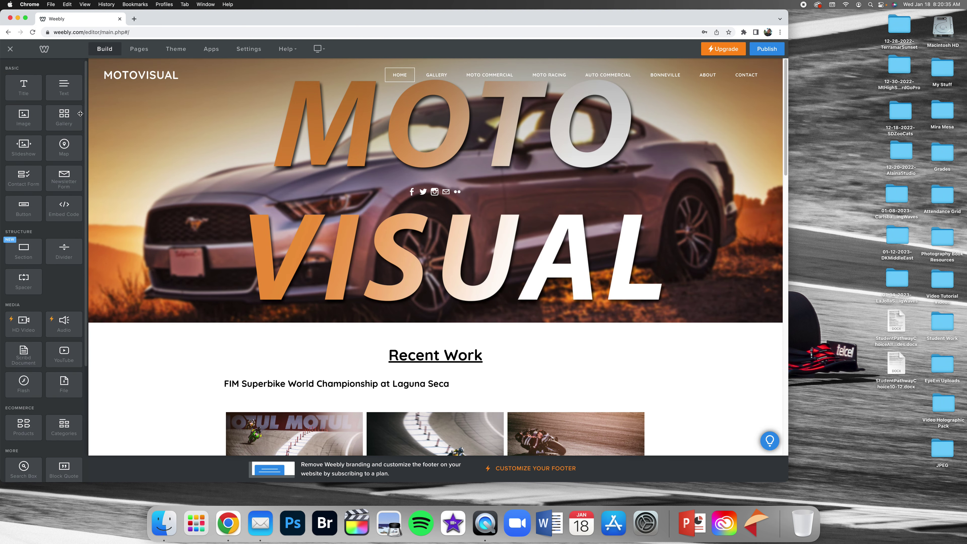
- Delete the existing Gallery page from the website
click(139, 49)
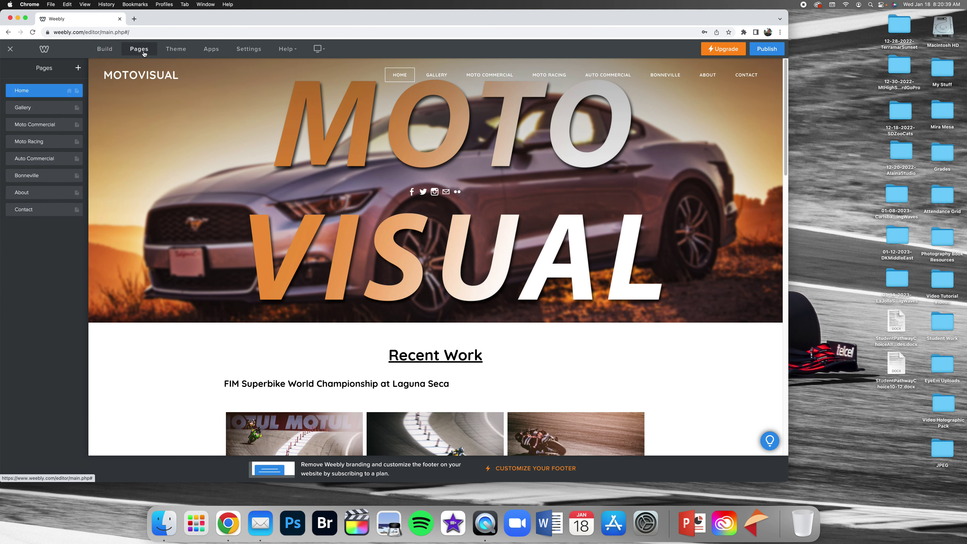
click(38, 107)
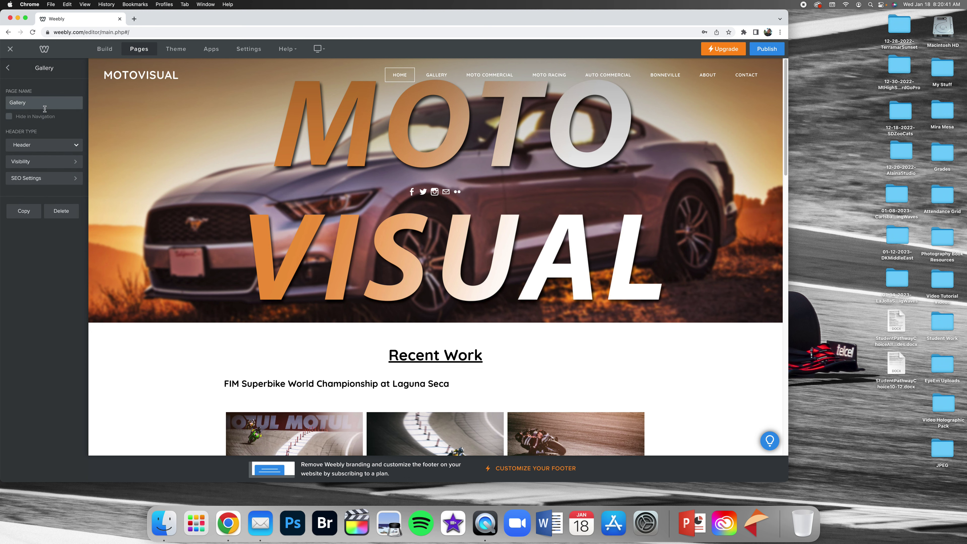
click(61, 210)
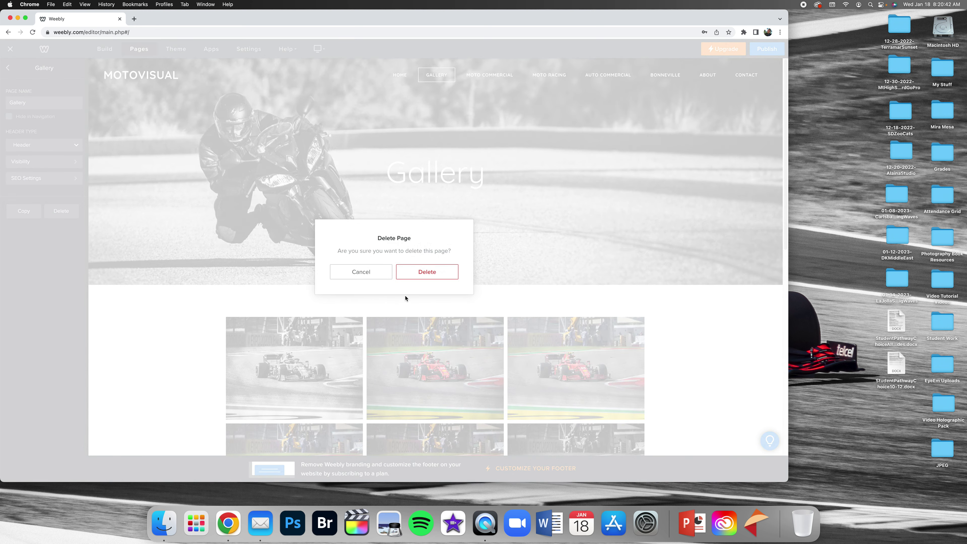
click(429, 274)
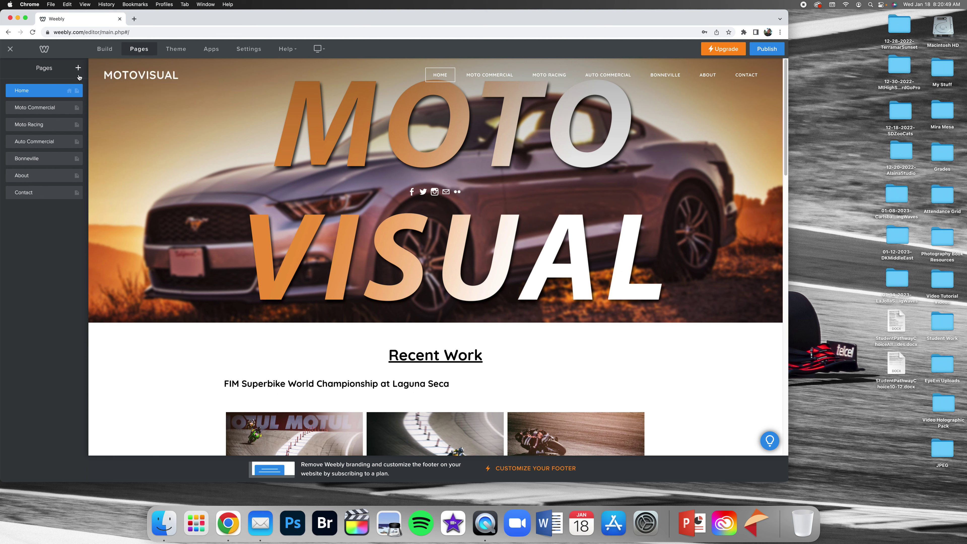
- Add a new page named "Gallery" to the website
click(78, 67)
click(47, 93)
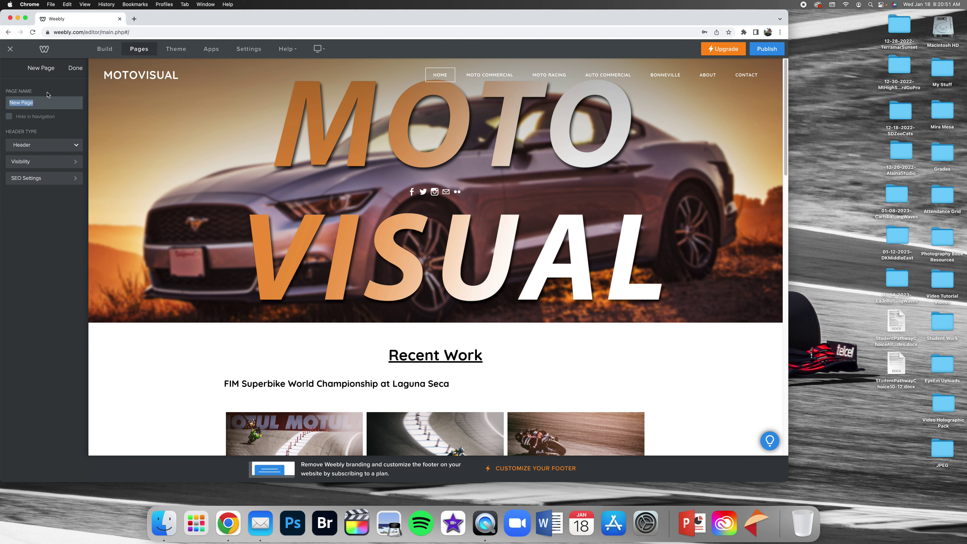
text(Gallery)
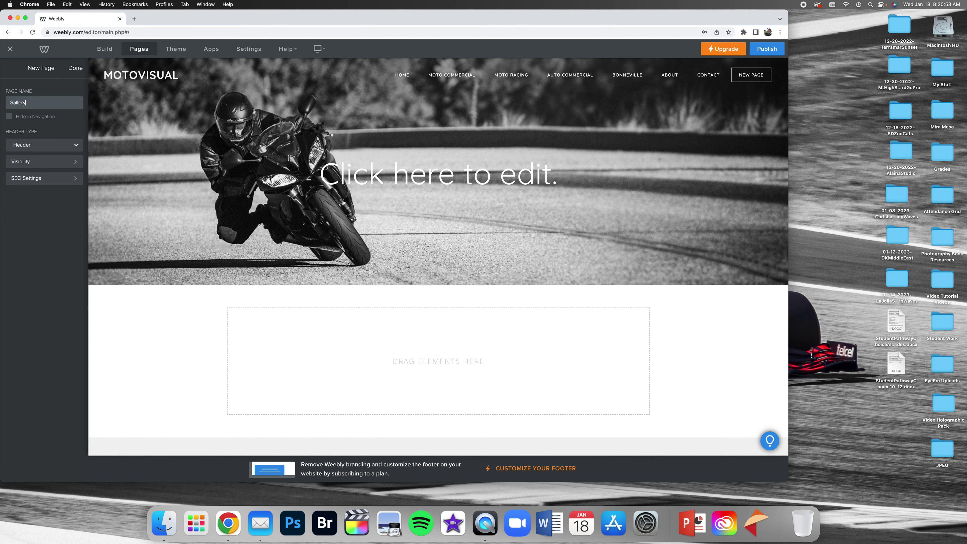
click(75, 68)
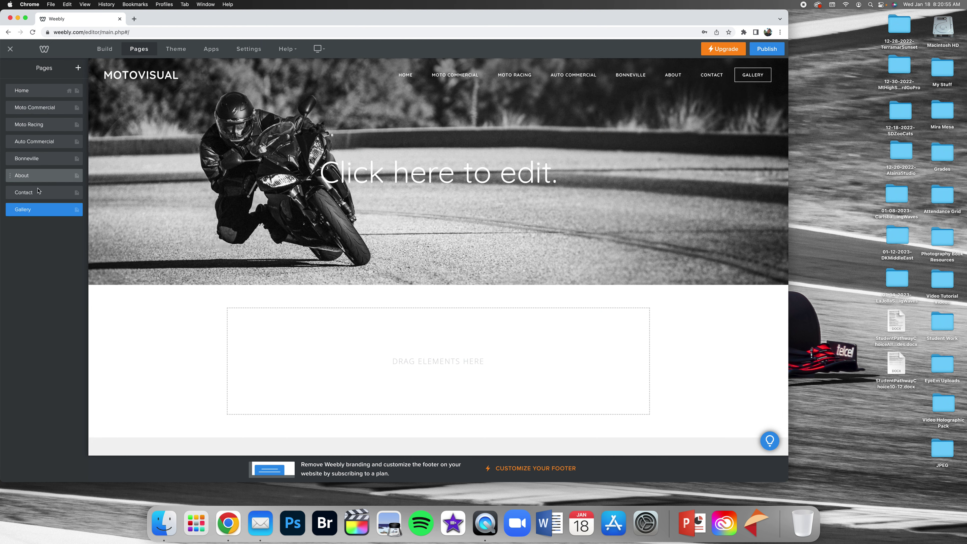
- Move the Gallery page directly below Home in the page order, as a top-level page rather than a subpage
drag(38, 209, 40, 110)
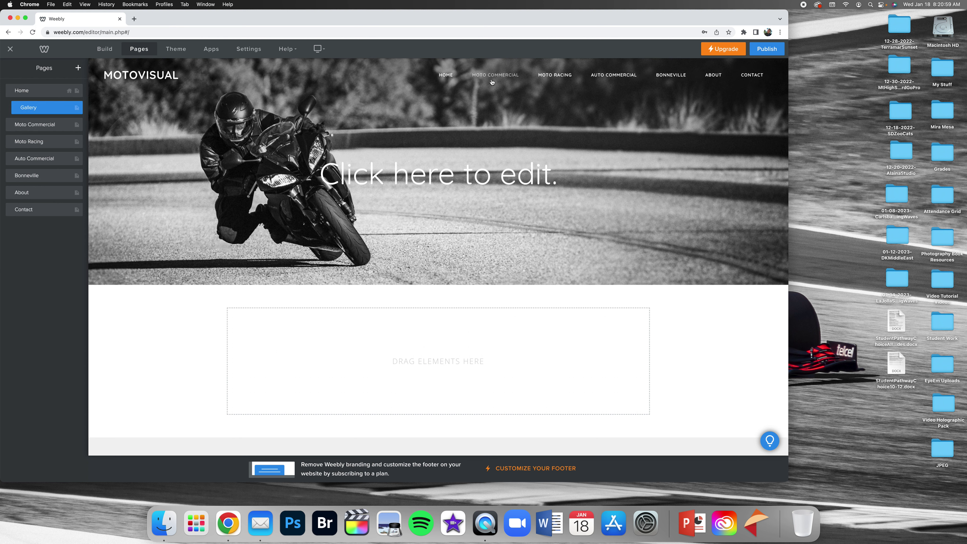
drag(47, 108, 40, 113)
click(40, 111)
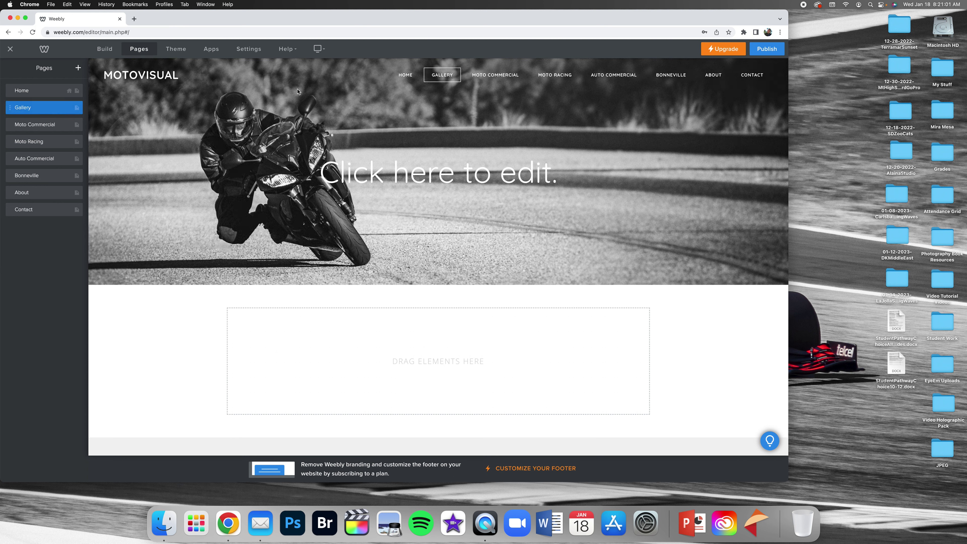
- Enter "Gallery" as the title text over the new page's header image
click(468, 176)
text(Gallery)
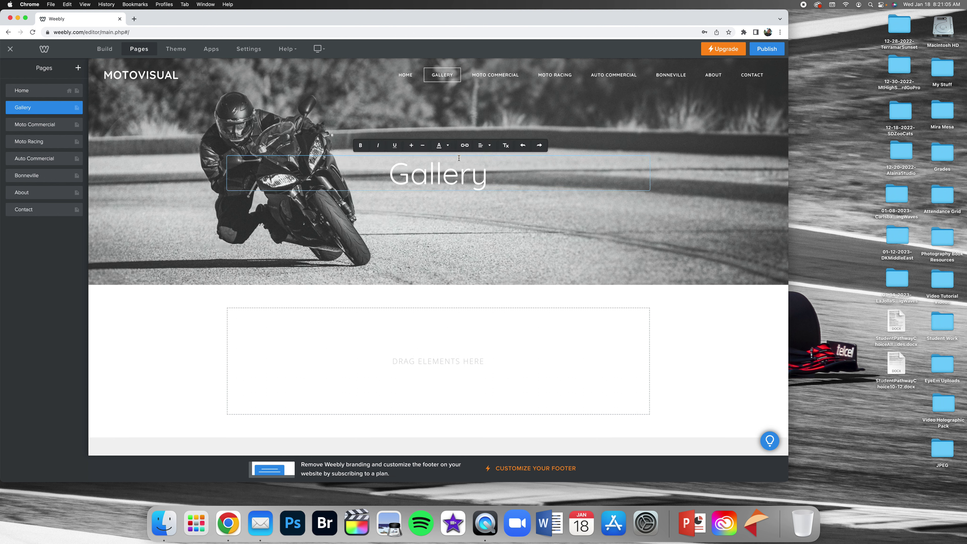
click(335, 149)
- Place a Gallery element in the empty content area below the header, and check its image upload options without uploading anything
click(106, 52)
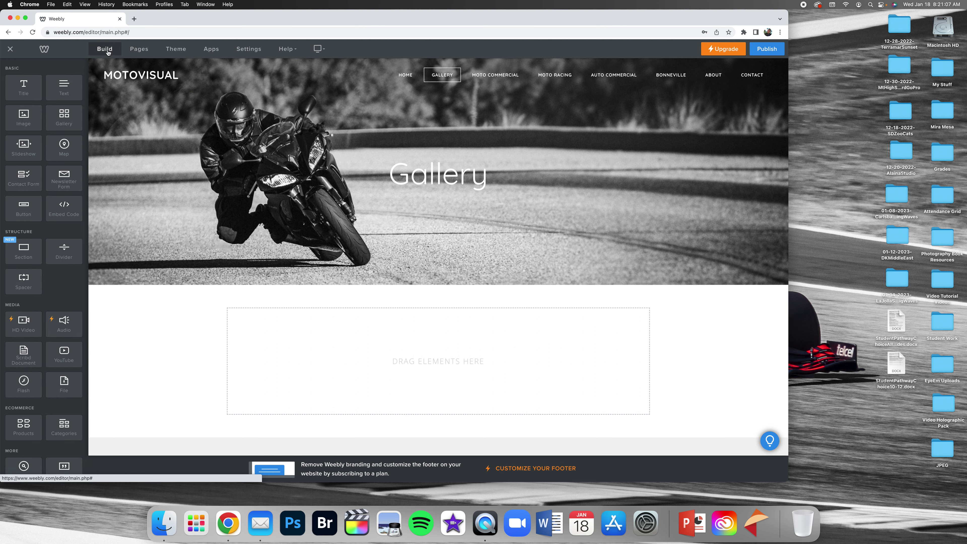
drag(61, 116, 462, 325)
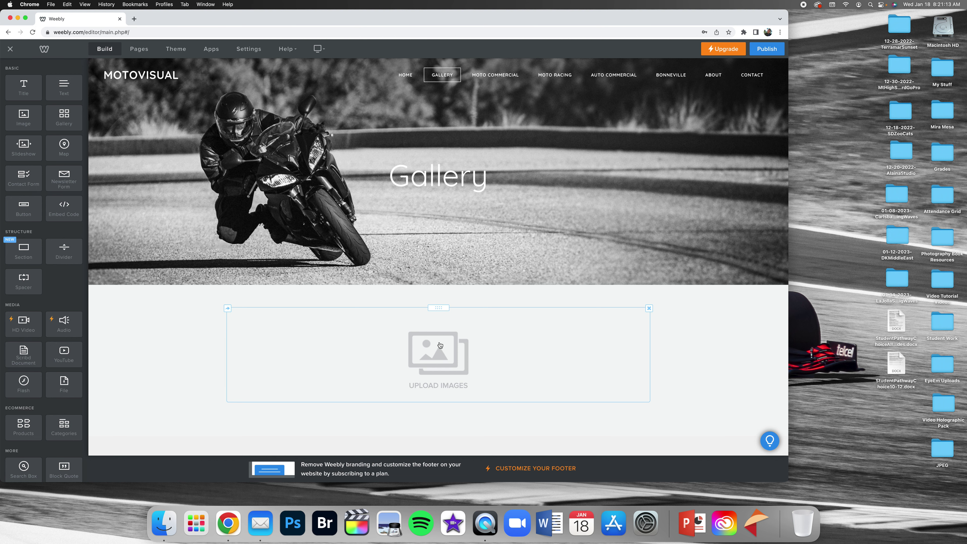
click(440, 344)
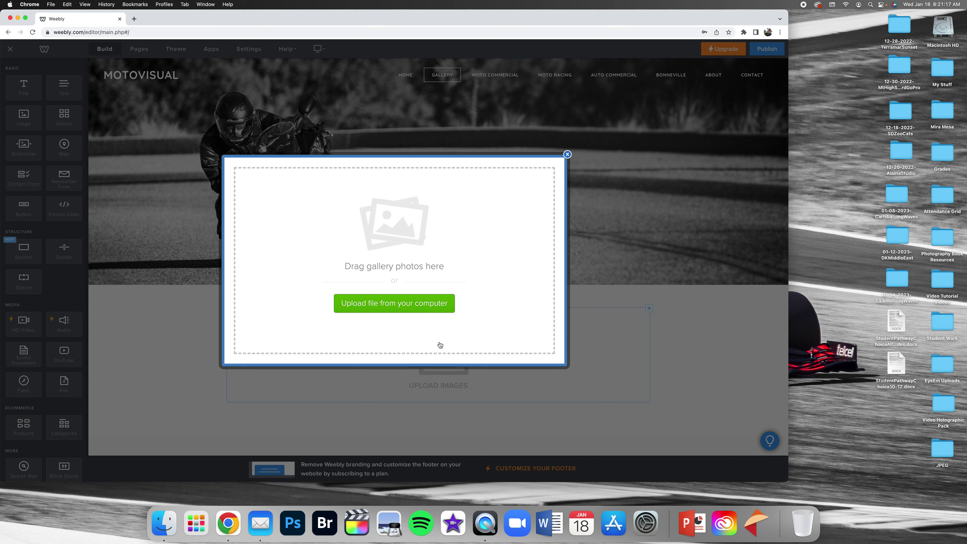
click(568, 156)
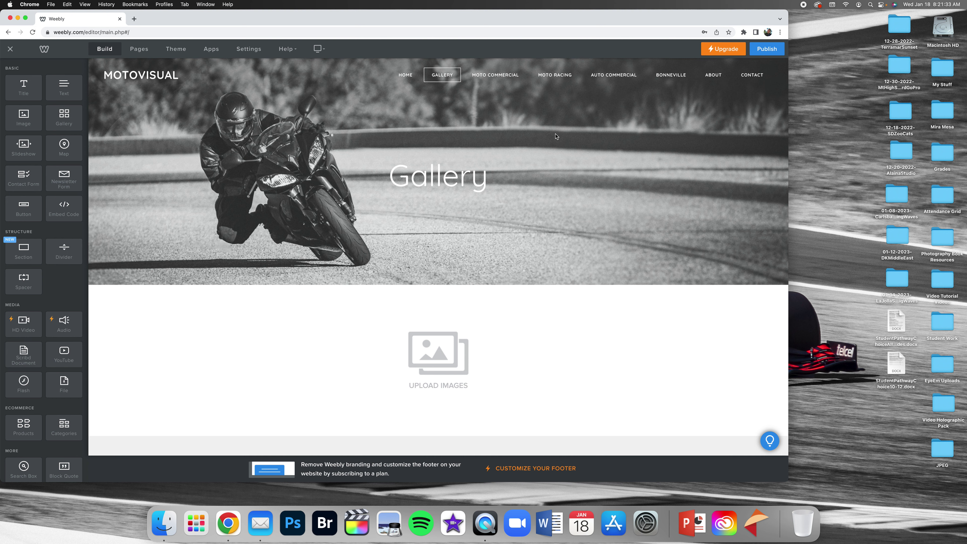
- Publish the website, view the Gallery page on the live site, and return to the editor
click(766, 51)
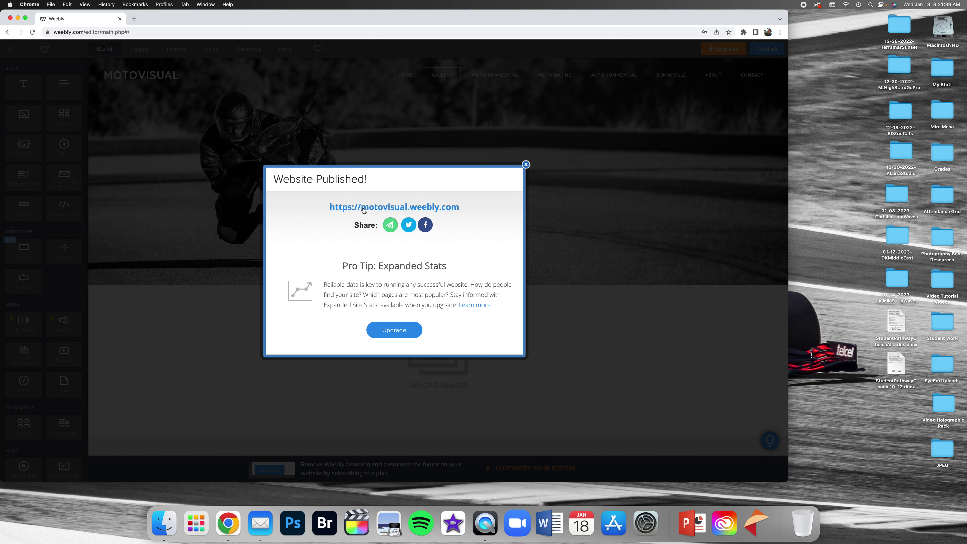
click(375, 208)
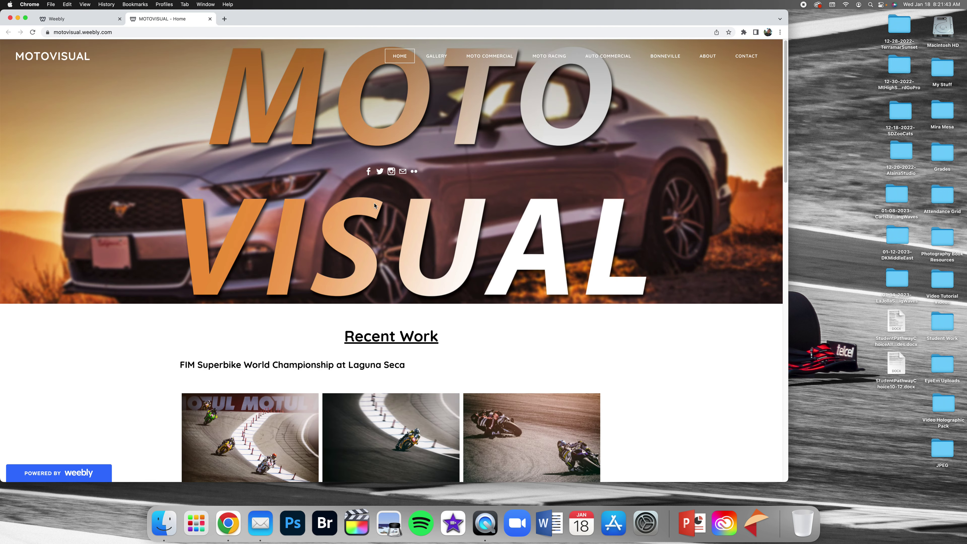
click(437, 56)
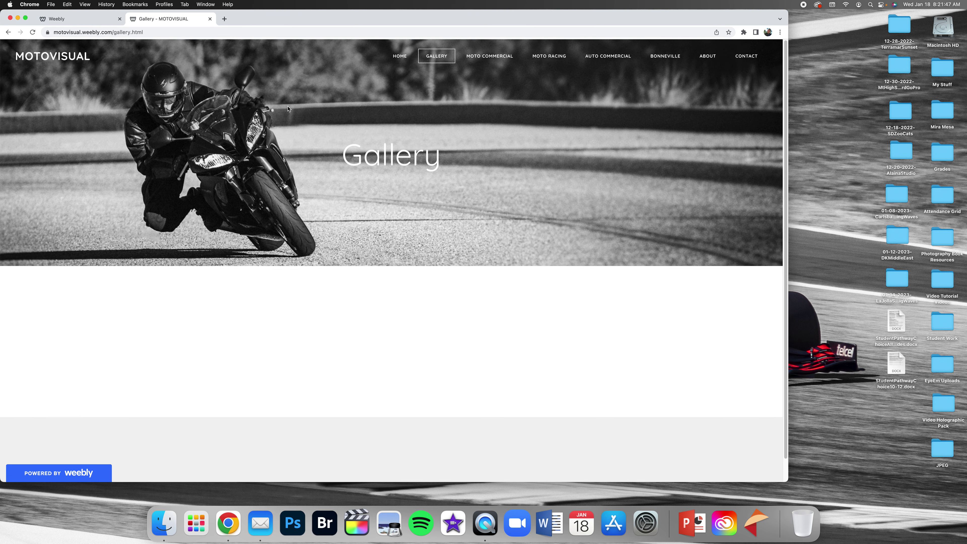
click(209, 19)
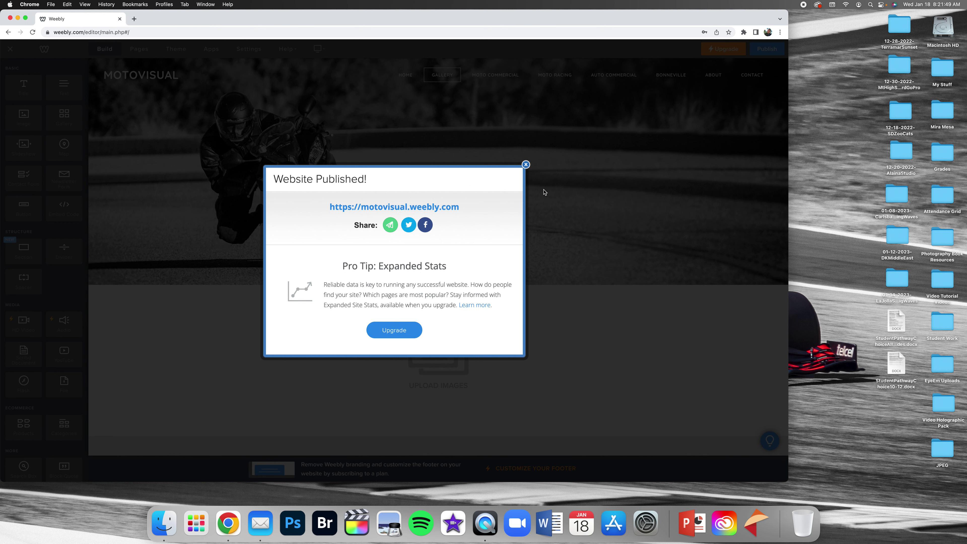
click(525, 165)
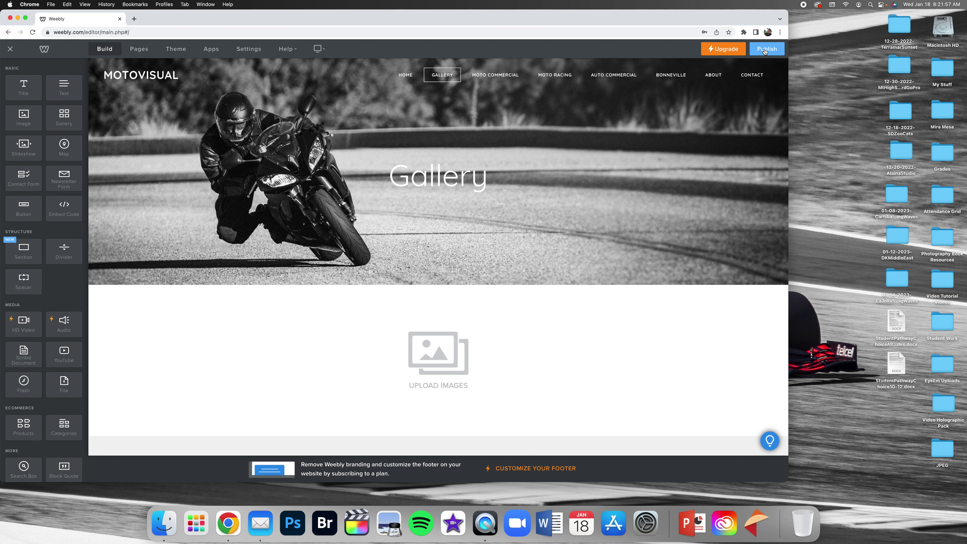
- Publish the website once more from the editor
click(765, 51)
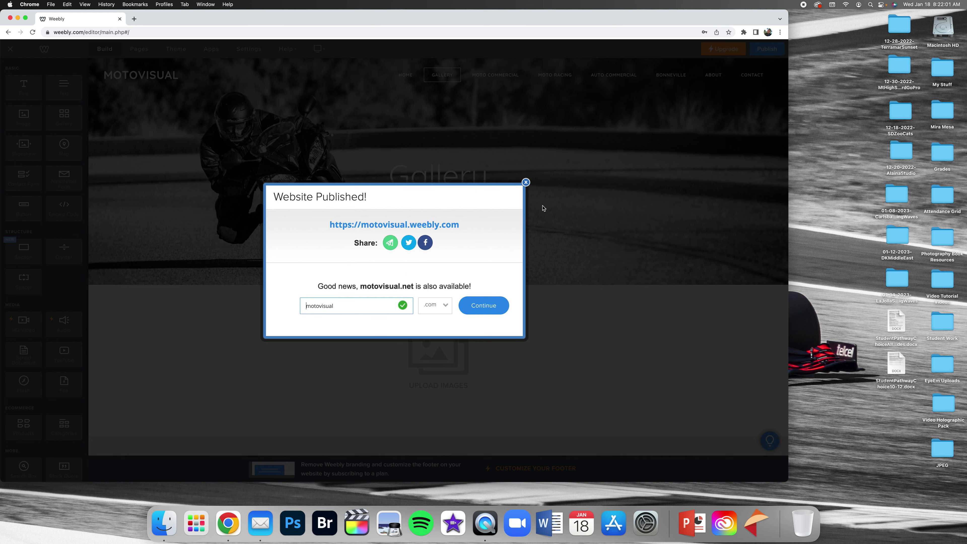
- Close the publish confirmation and review the Home, Gallery and About pages in the editor
click(525, 183)
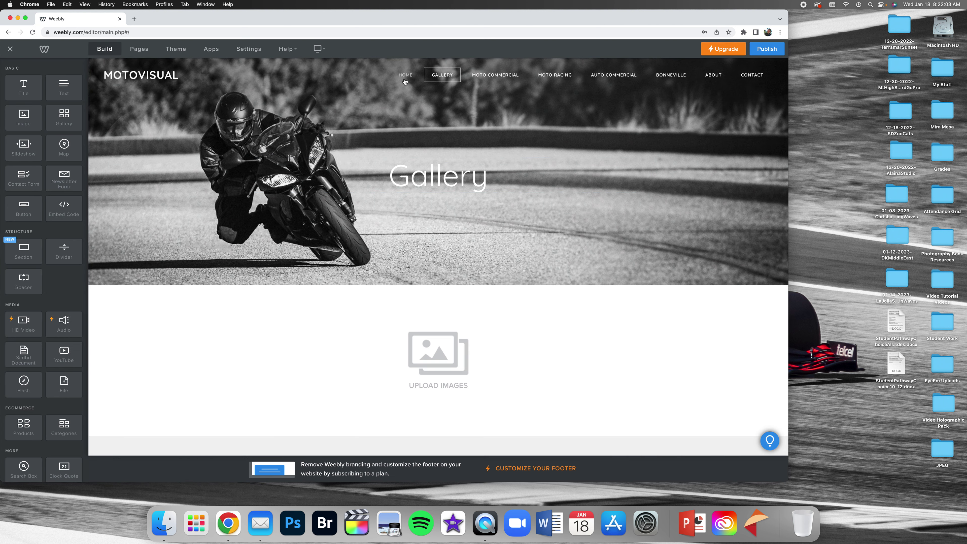
click(405, 80)
scroll(292, 246, down, 5)
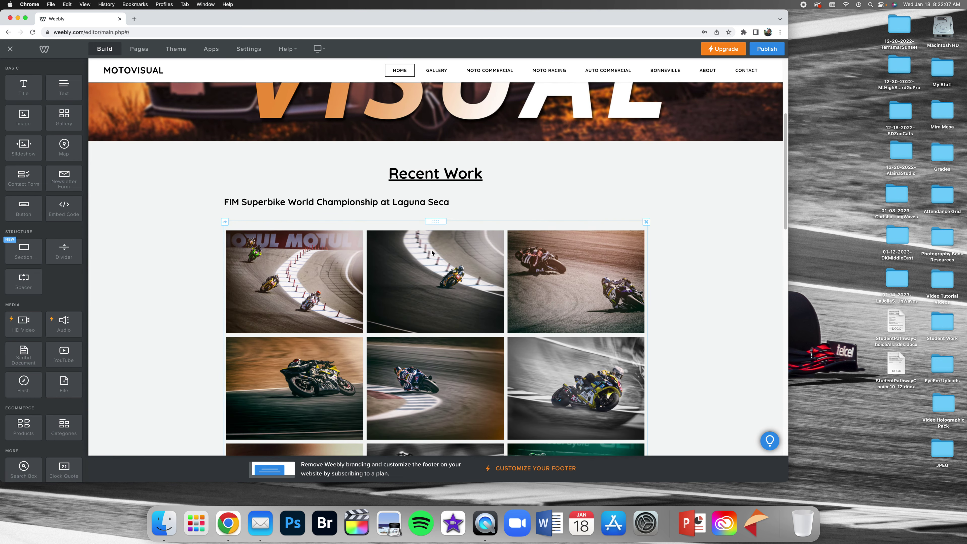
scroll(433, 253, up, 5)
click(439, 76)
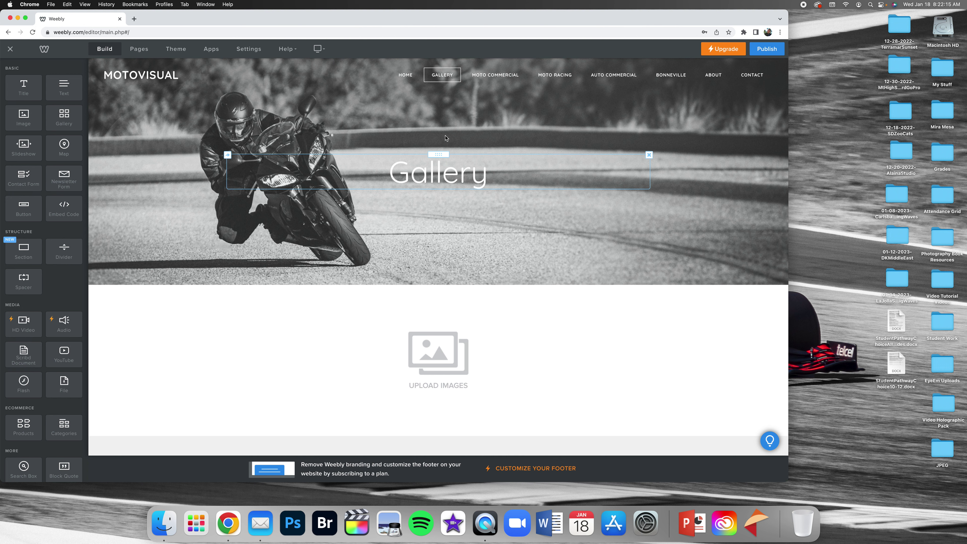
click(404, 77)
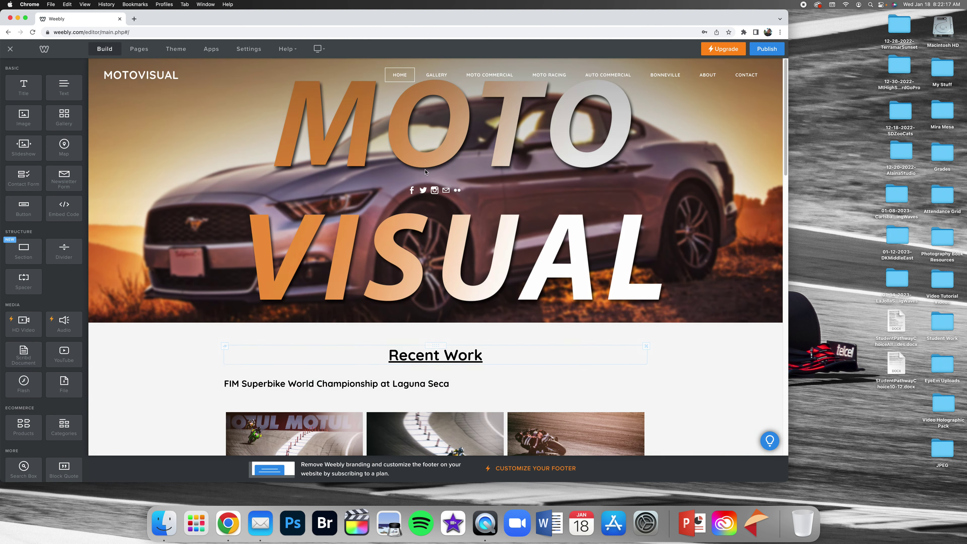
click(431, 77)
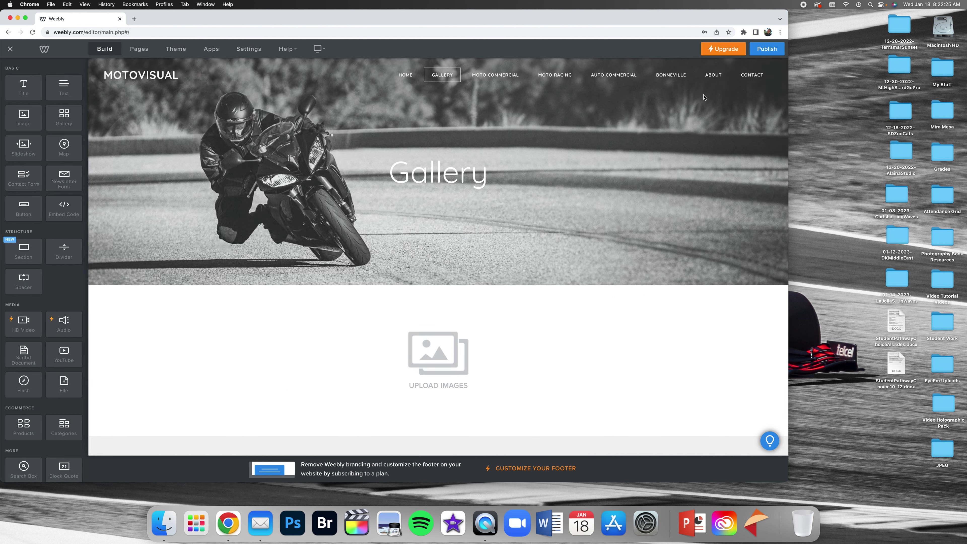
click(714, 75)
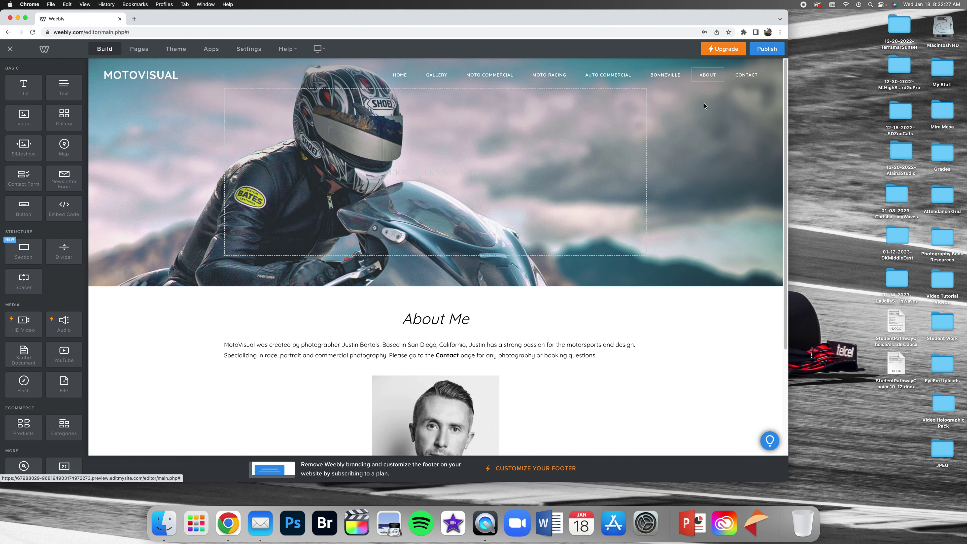
scroll(655, 133, down, 4)
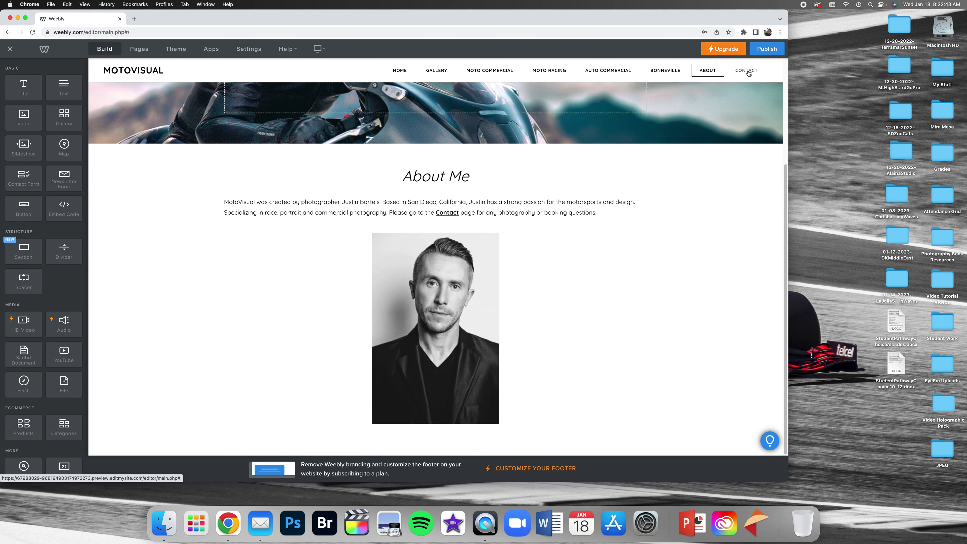
- Open the Contact page and check the Map and Contact Form elements available for it without placing either
click(748, 70)
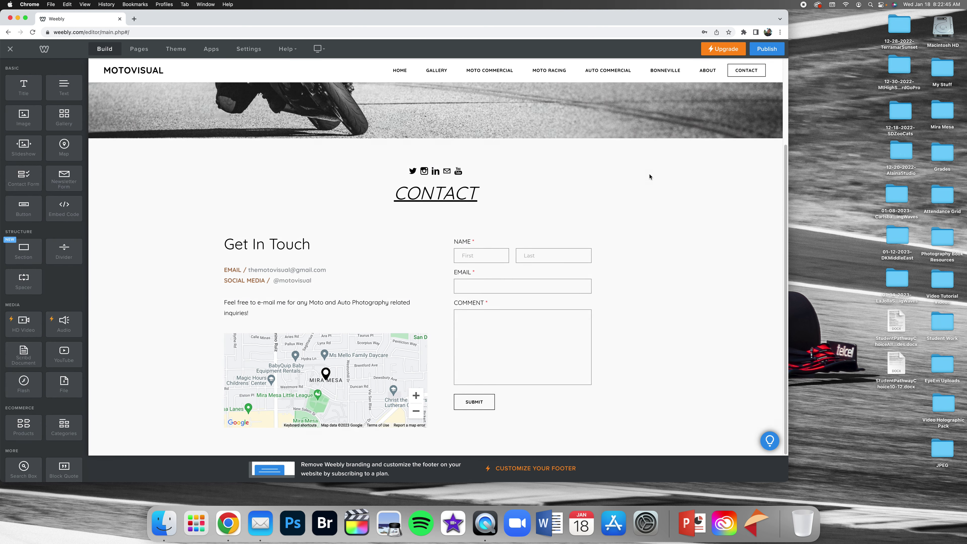
scroll(46, 183, down, 5)
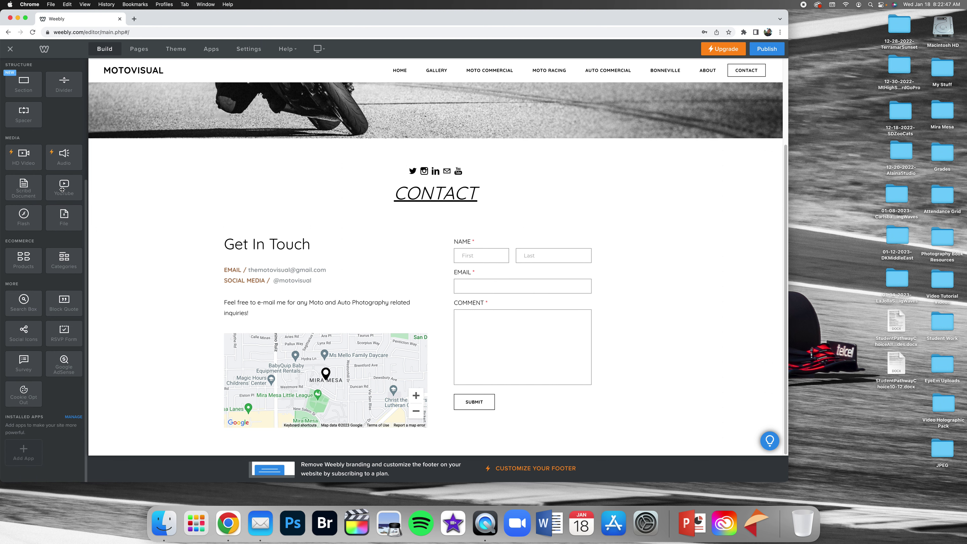
scroll(62, 189, up, 5)
drag(64, 144, 184, 255)
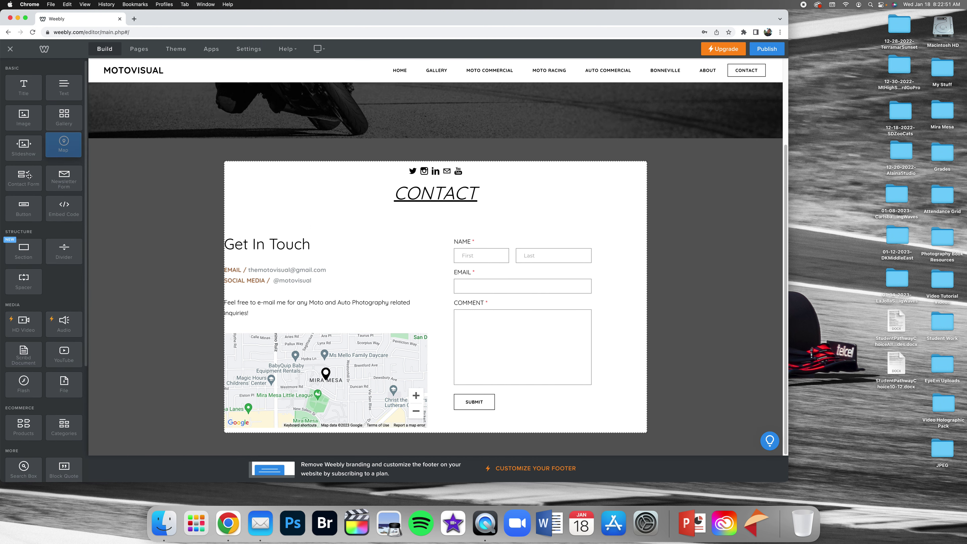
mouse_move(29, 176)
mouse_down()
mouse_move(483, 248)
mouse_move(27, 160)
mouse_up()
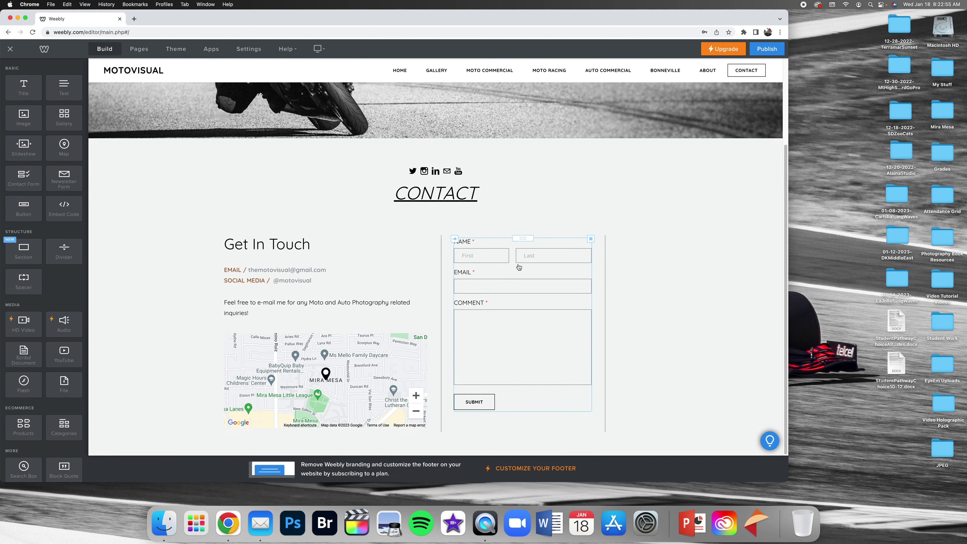
- Set the address of the Contact page's map to San Diego
click(330, 372)
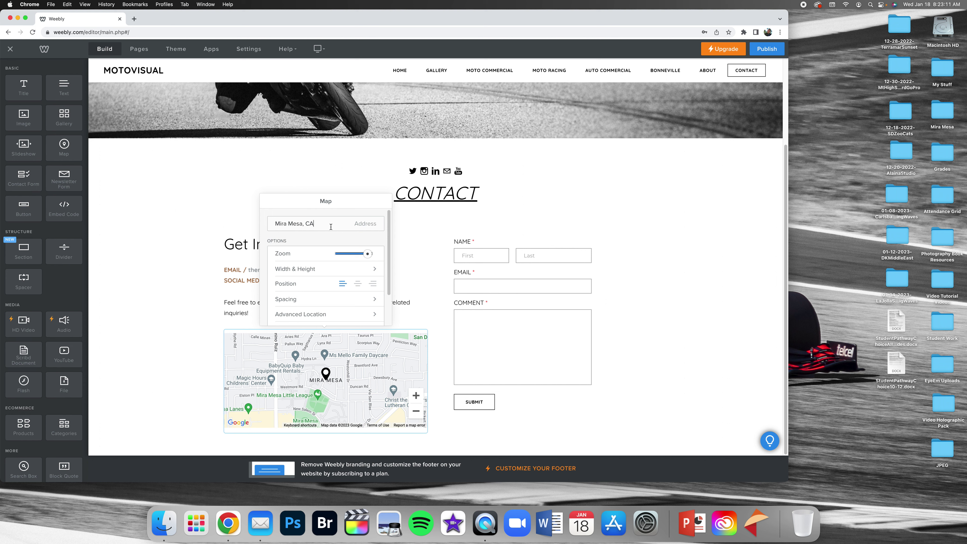
click(253, 222)
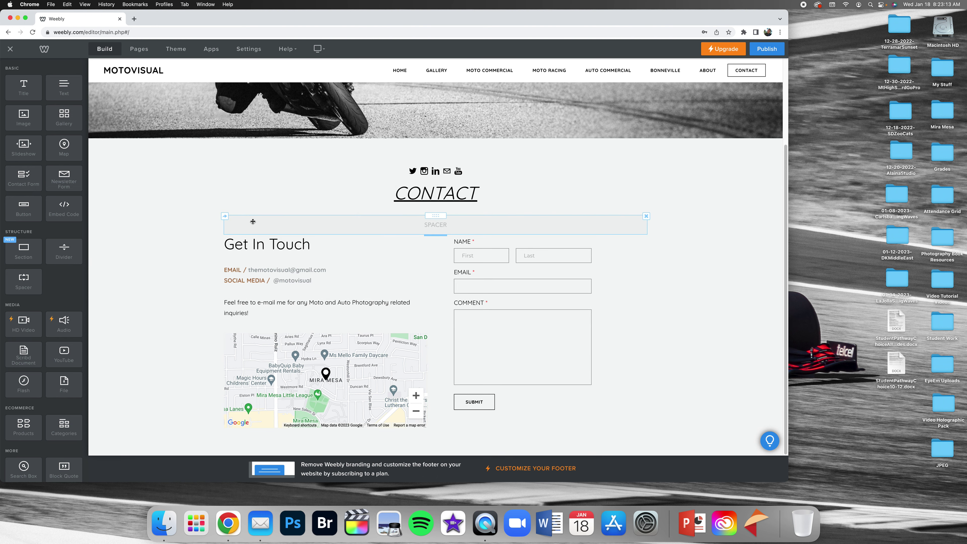
key(Delete)
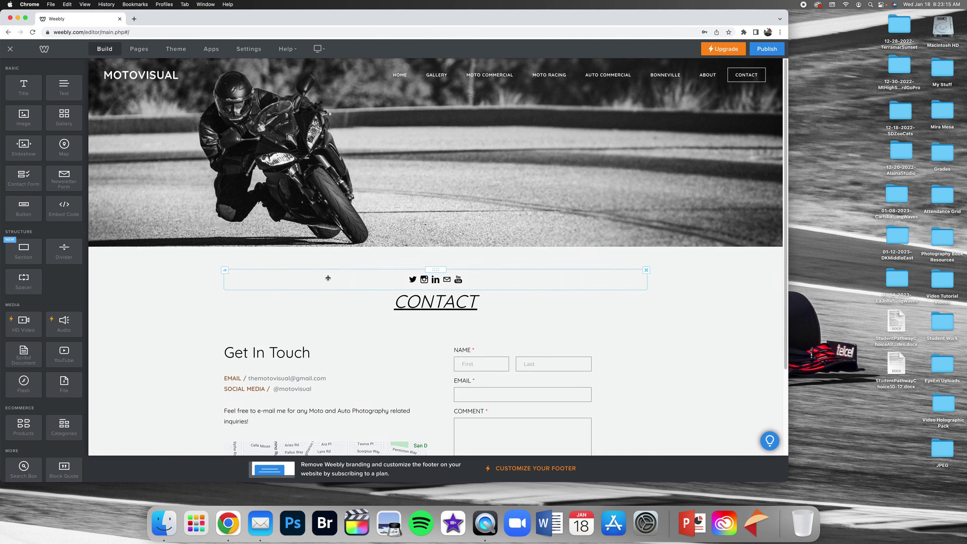
click(330, 340)
drag(276, 224, 304, 226)
text(Sa)
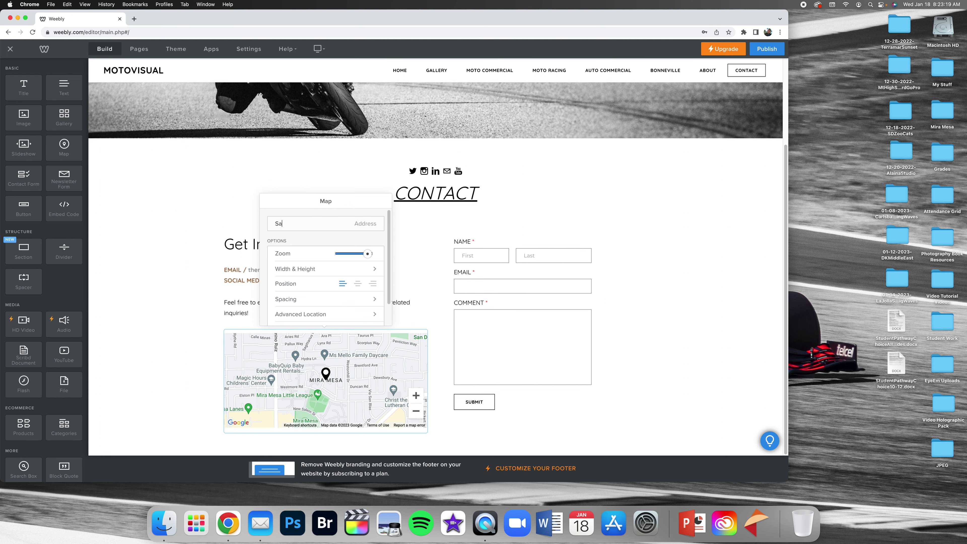
text(n Diego)
click(216, 212)
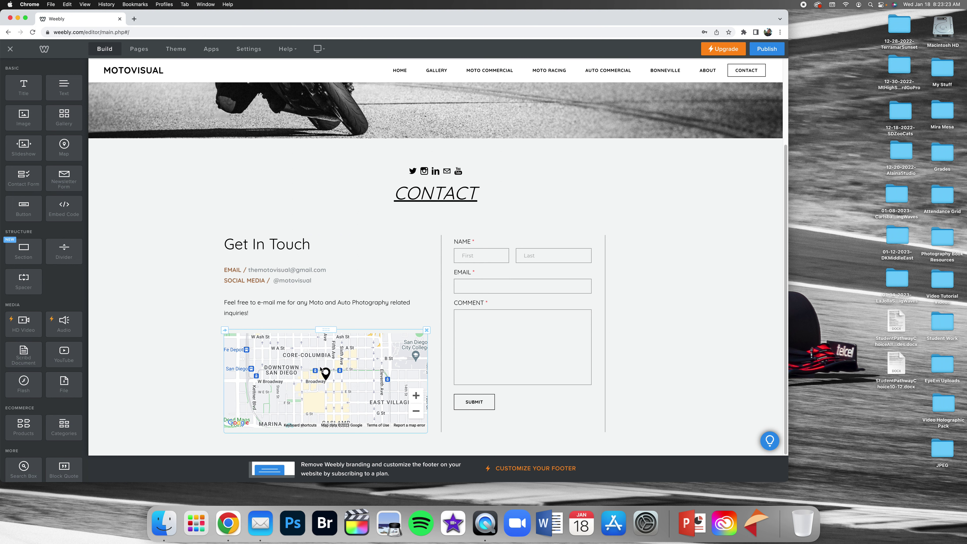
- Set the address of the Contact page's map to Mira Mesa and publish the website
click(327, 374)
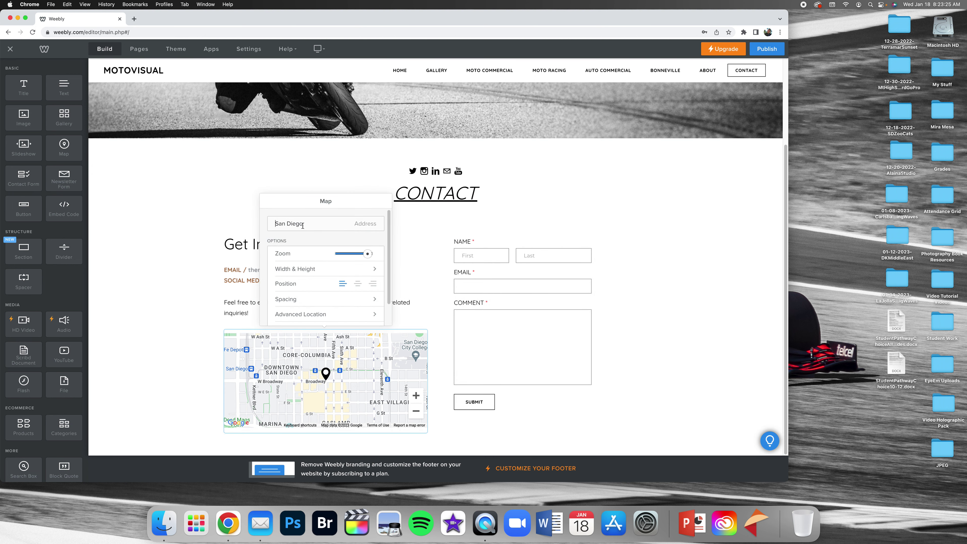
click(244, 220)
click(297, 355)
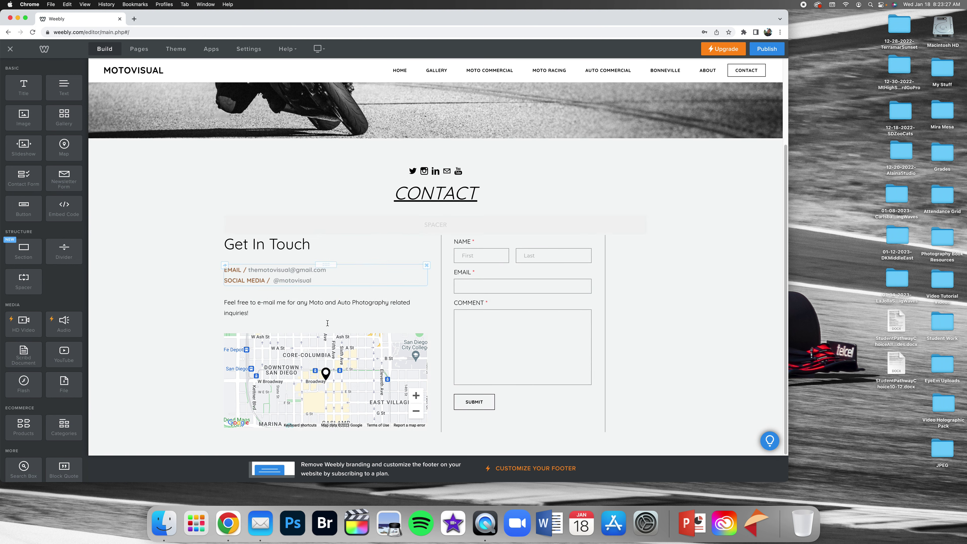
drag(275, 224, 326, 227)
text(Mira Mesa)
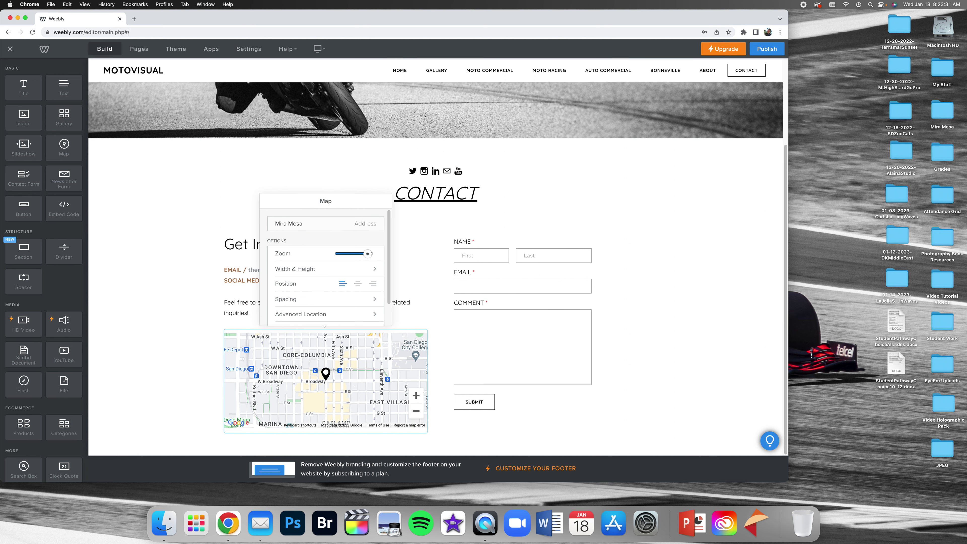
click(220, 228)
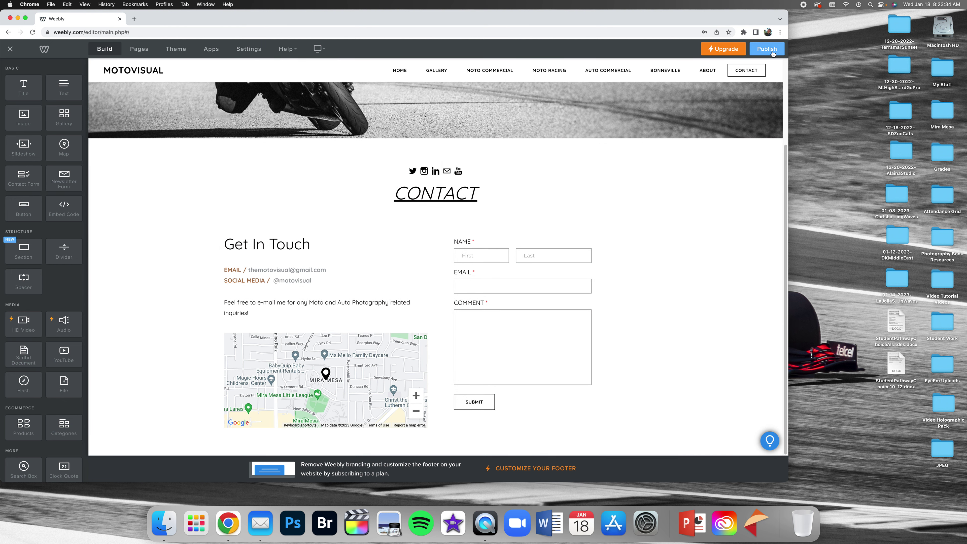
click(767, 49)
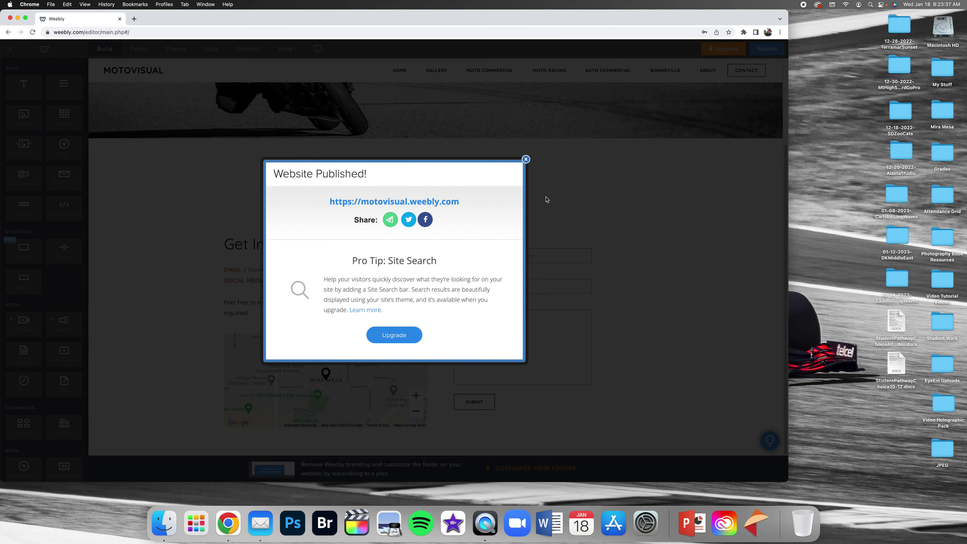
click(526, 160)
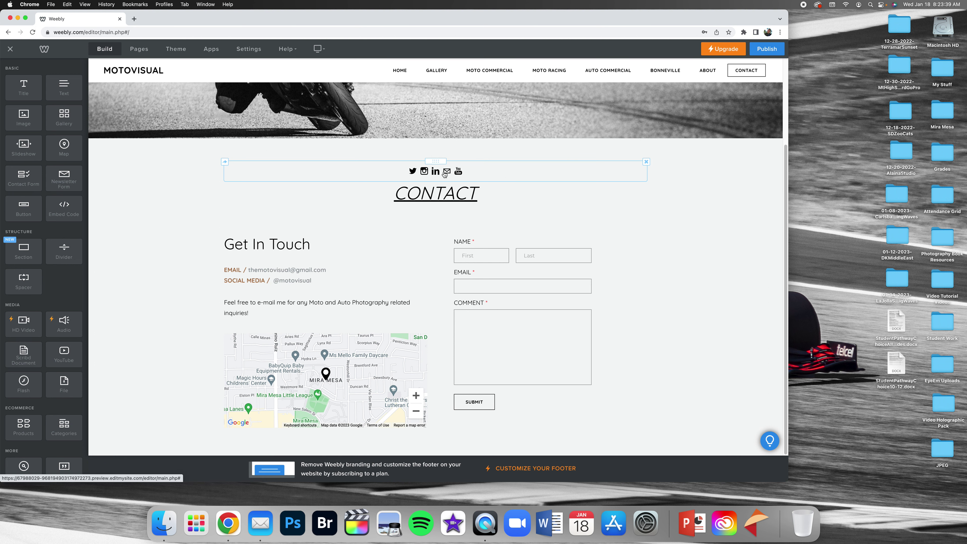
- Examine the Contact page's social icons, including the active and inactive networks and the Instagram profile URL setting, without changing anything
scroll(59, 263, down, 5)
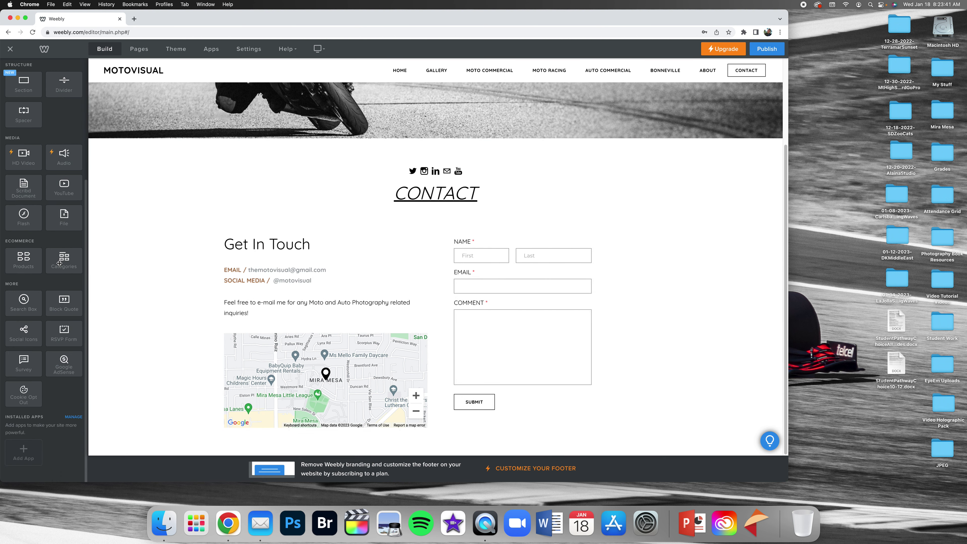
drag(24, 331, 317, 222)
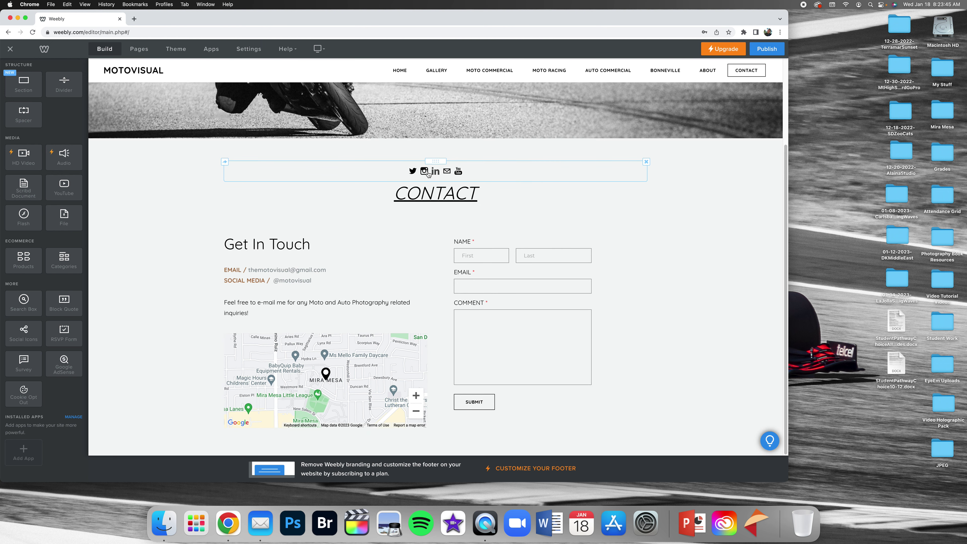
click(426, 173)
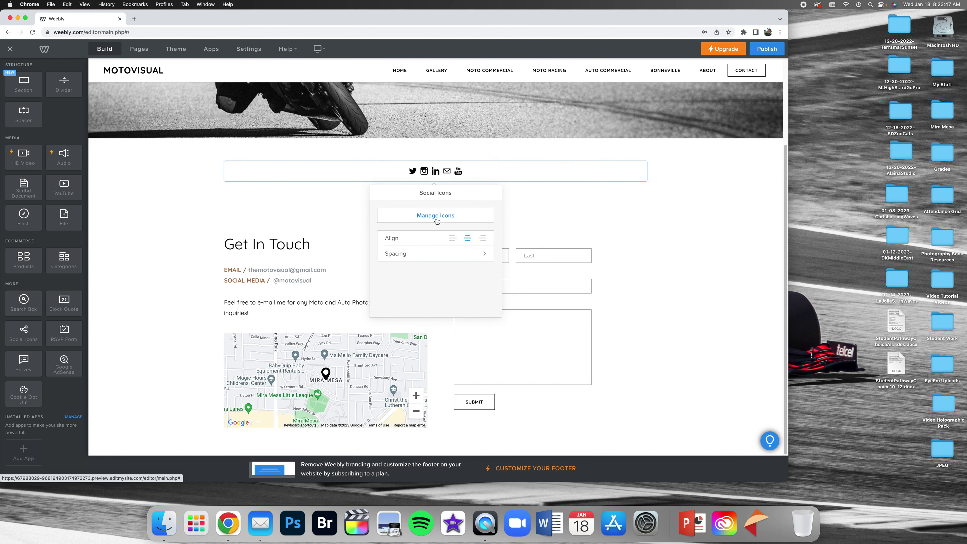
click(438, 220)
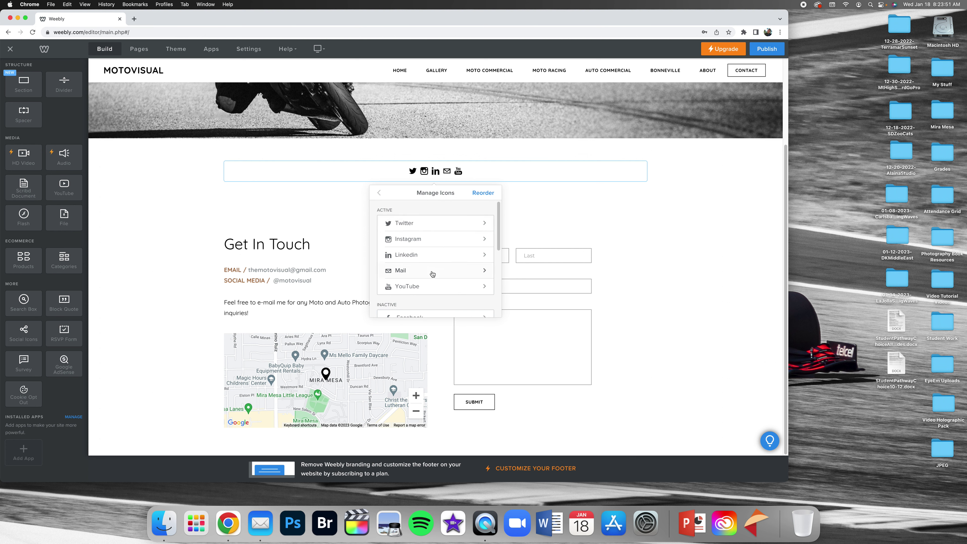
scroll(433, 275, down, 5)
scroll(433, 276, up, 2)
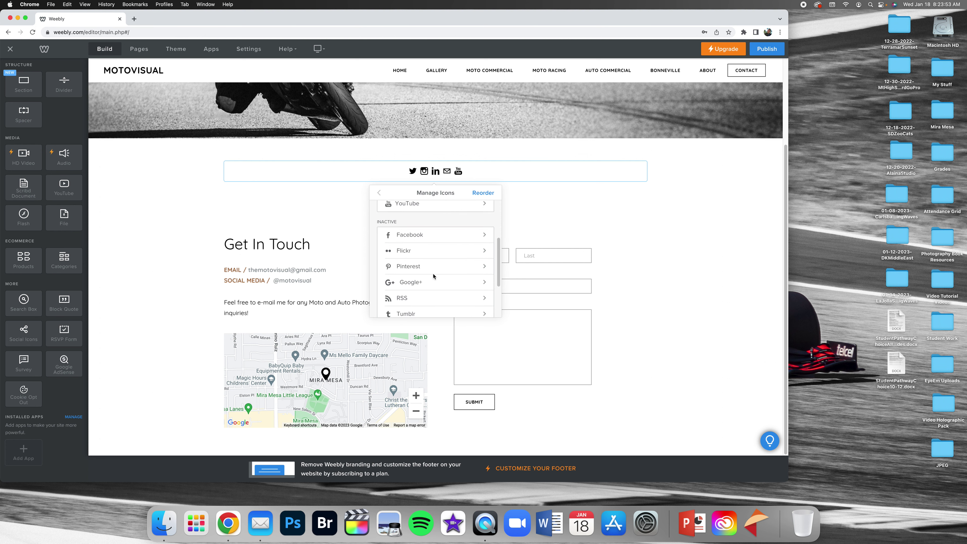
scroll(435, 276, up, 2)
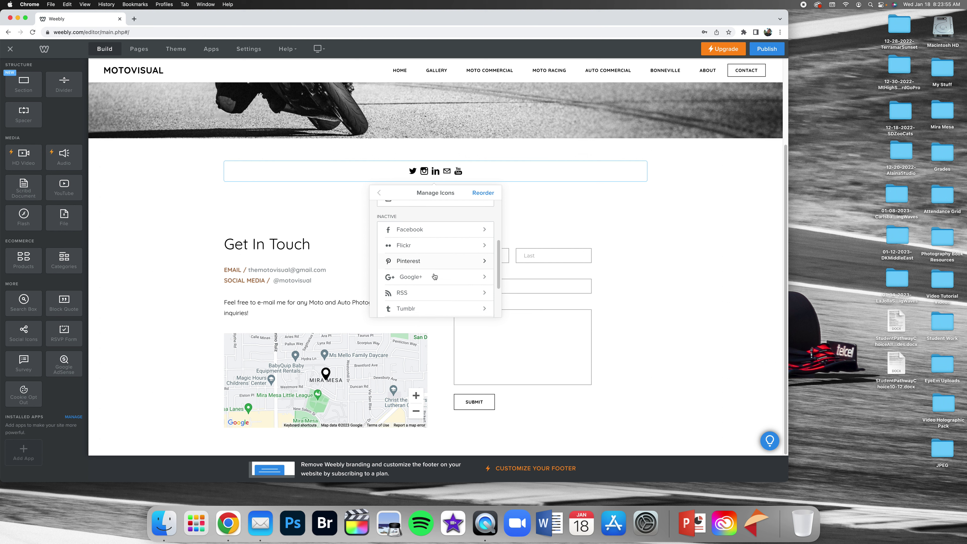
scroll(435, 275, down, 3)
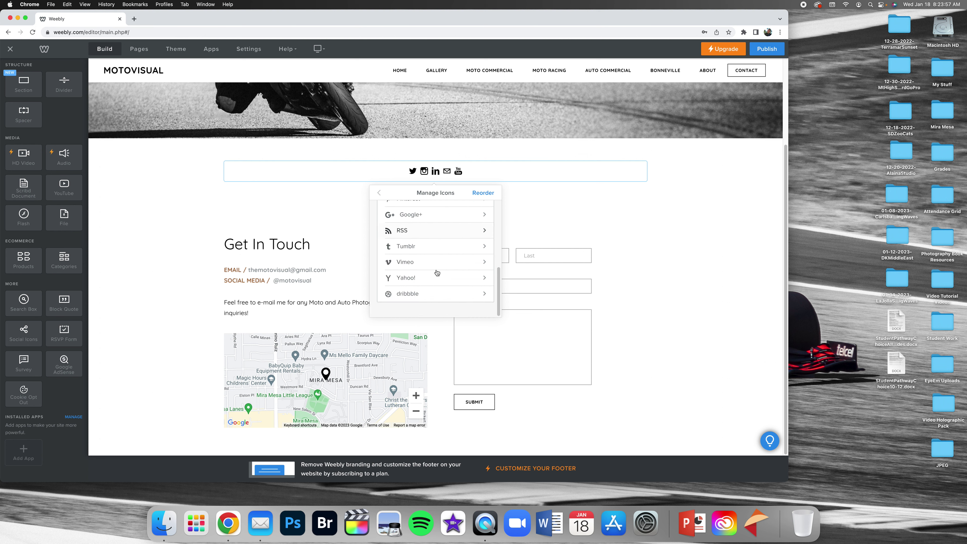
scroll(437, 273, up, 5)
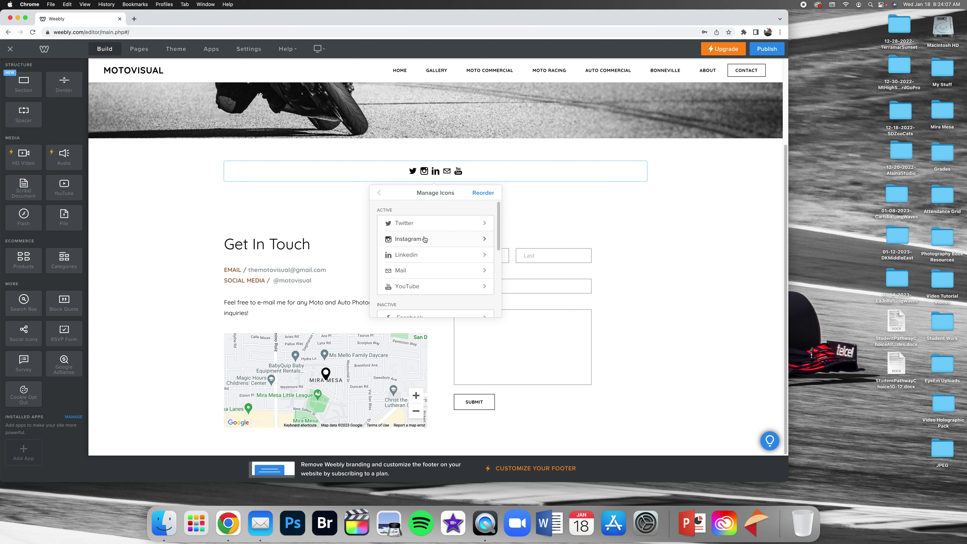
click(397, 242)
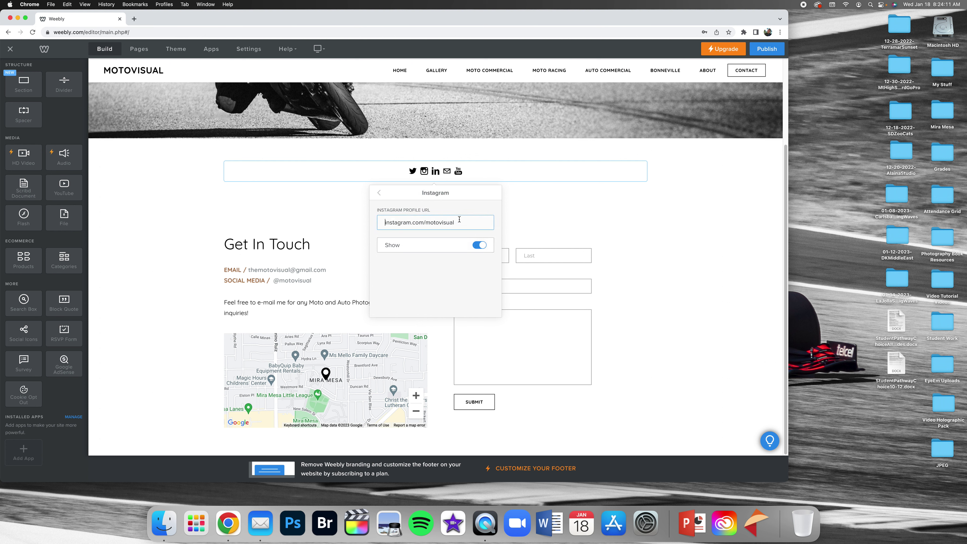
double_click(426, 223)
- Publish the website, test the Instagram icon on the live home page, and close the profile page it opens
click(767, 48)
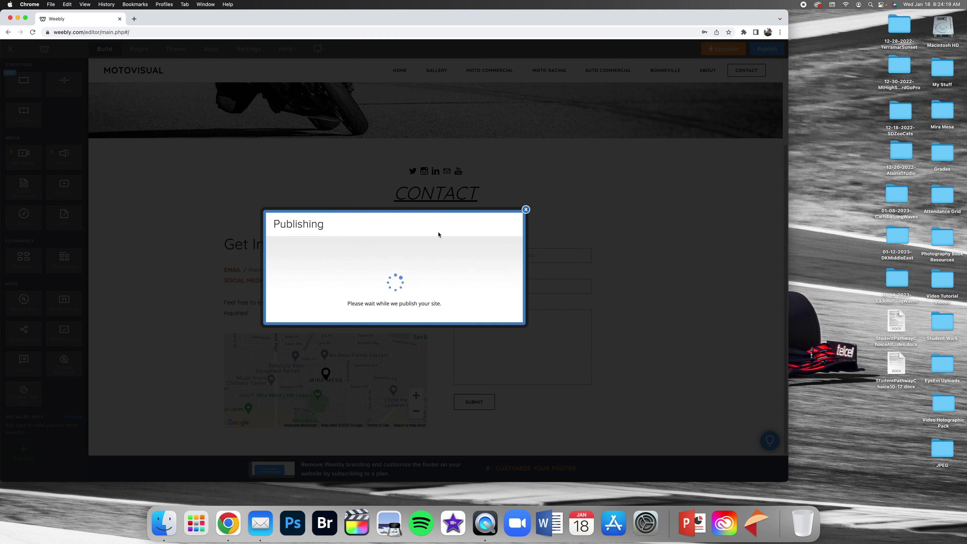
click(413, 208)
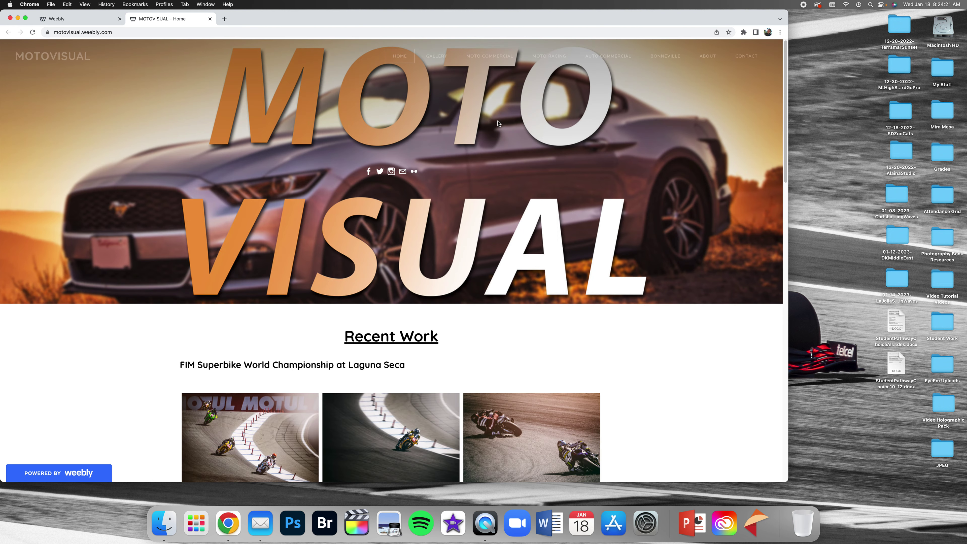
click(391, 172)
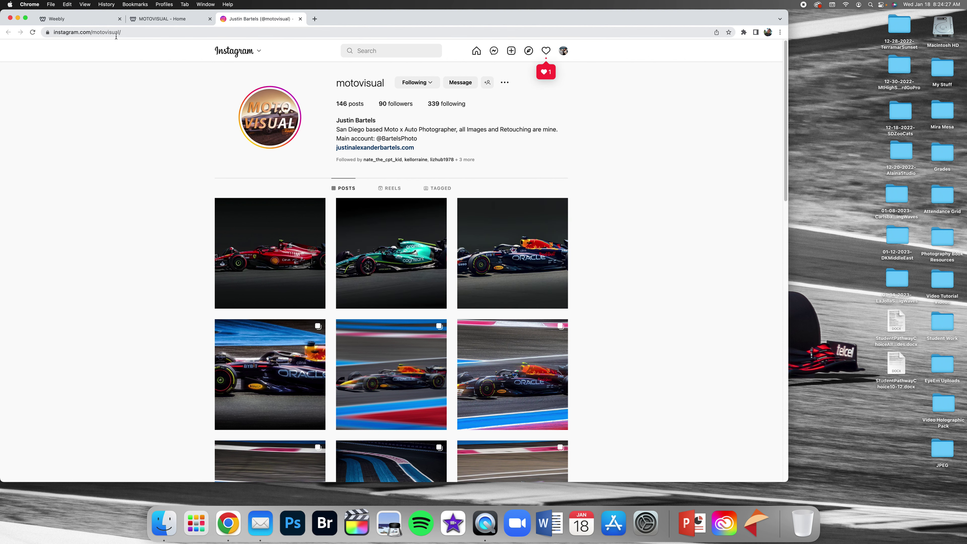
click(300, 19)
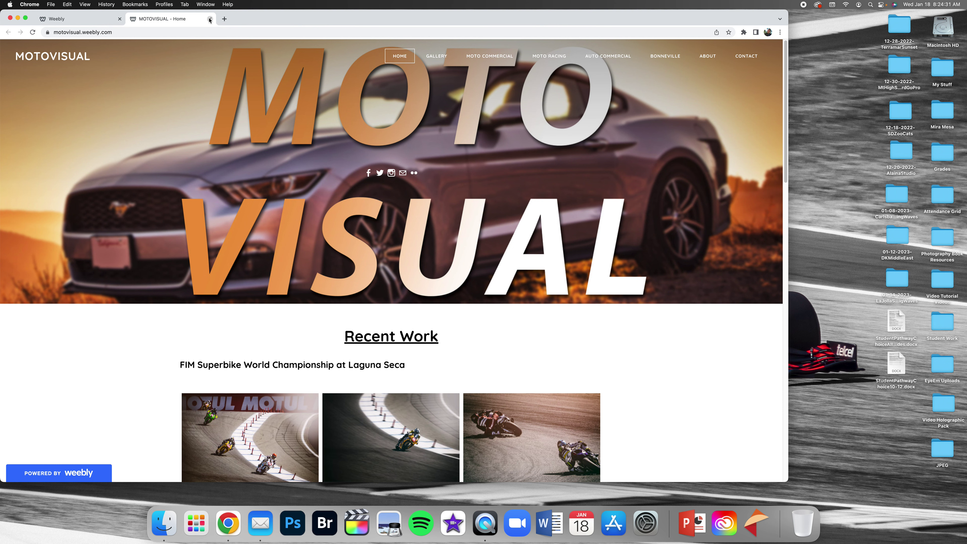
- Close the live site and the publishing confirmation, and open the list of managed networks for the Contact page's social icons
click(210, 19)
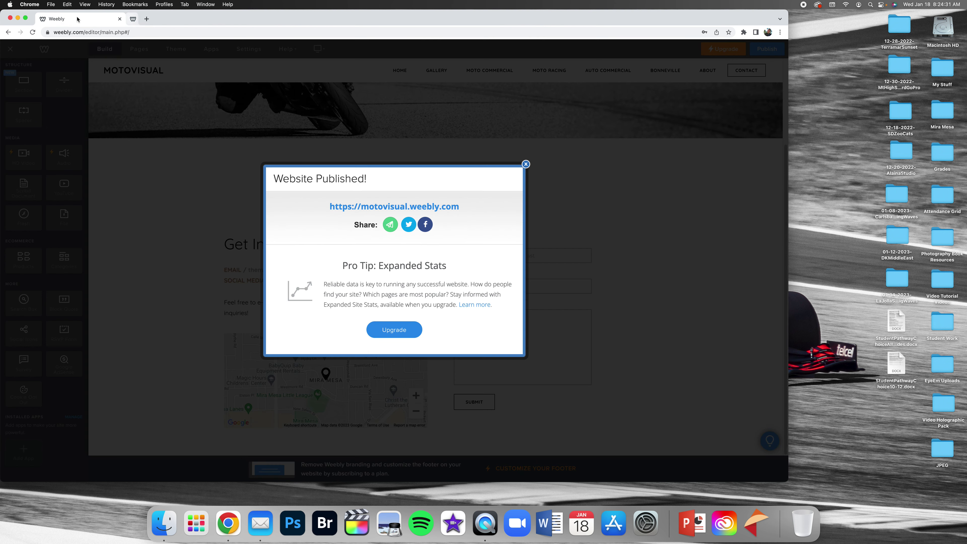
click(525, 164)
click(436, 172)
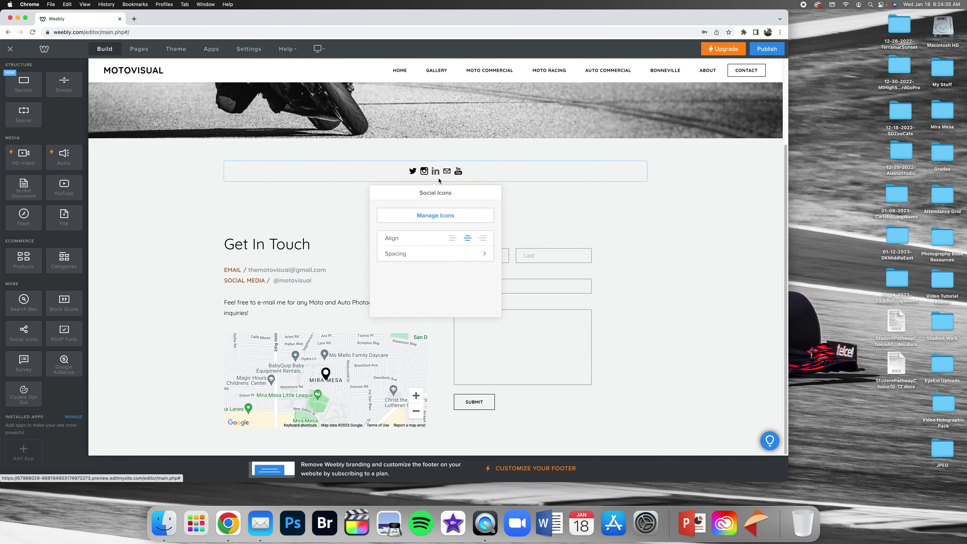
click(442, 215)
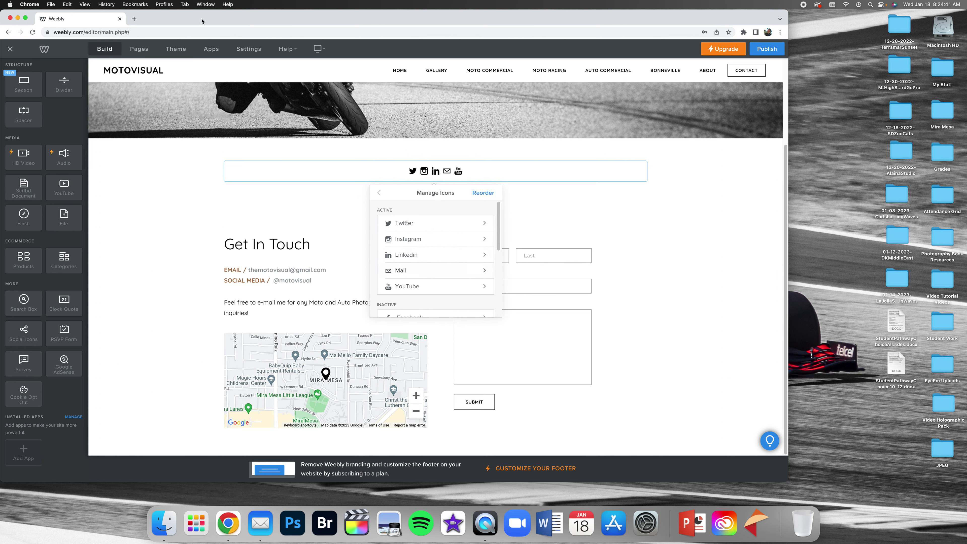
- Open motovisual.weebly.com and mmhsart.weebly.com in separate new browser tabs and view both sites
click(134, 19)
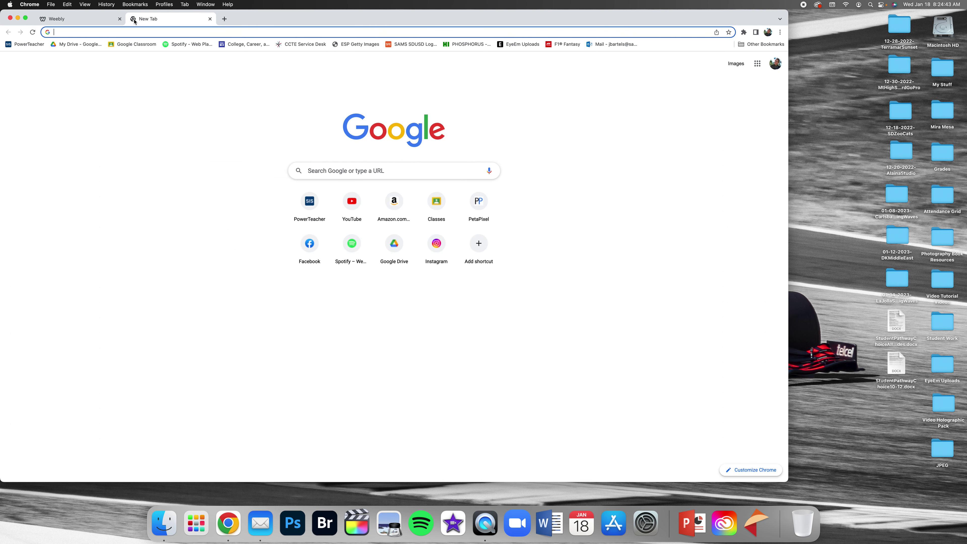
text(motovisual.weebly.com)
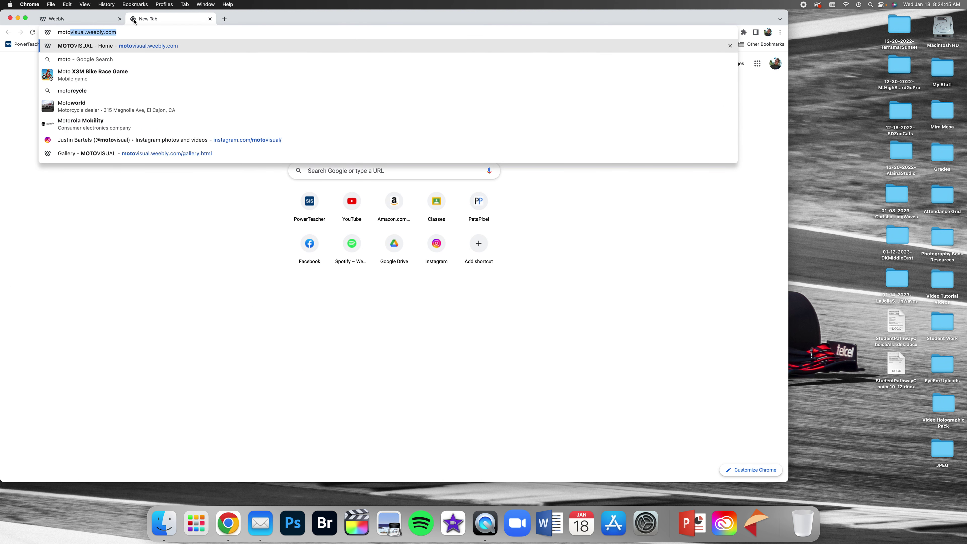
key(Return)
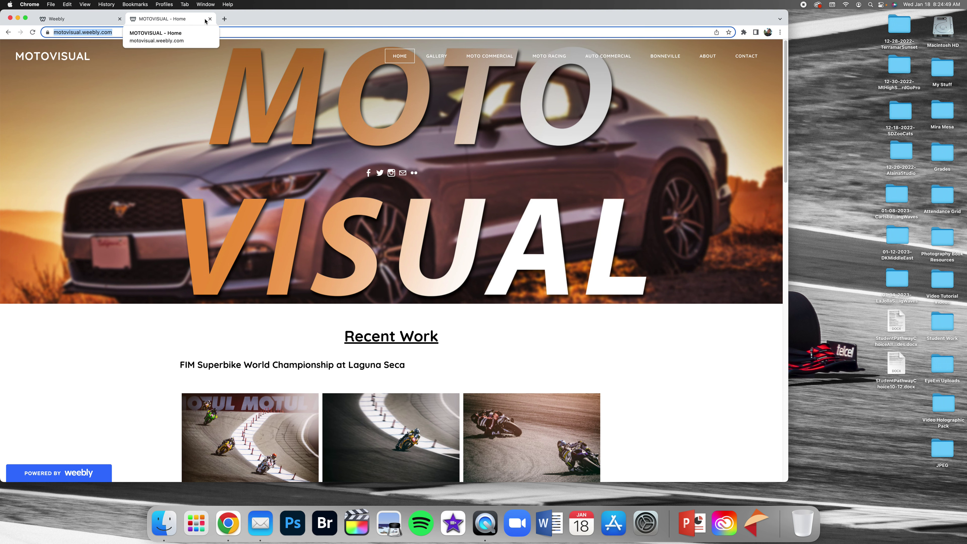
click(225, 19)
text(mmhsart.weebly.com)
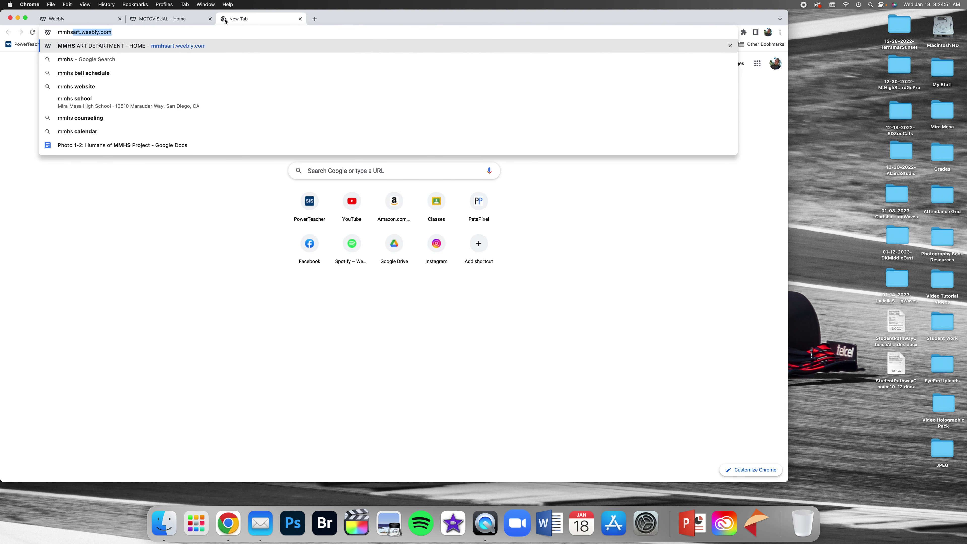
key(Return)
click(222, 29)
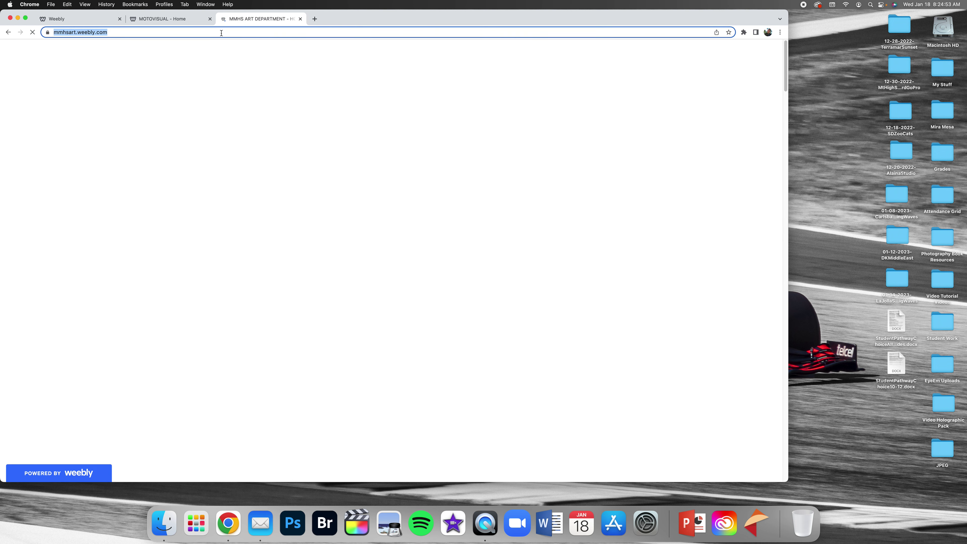
click(102, 21)
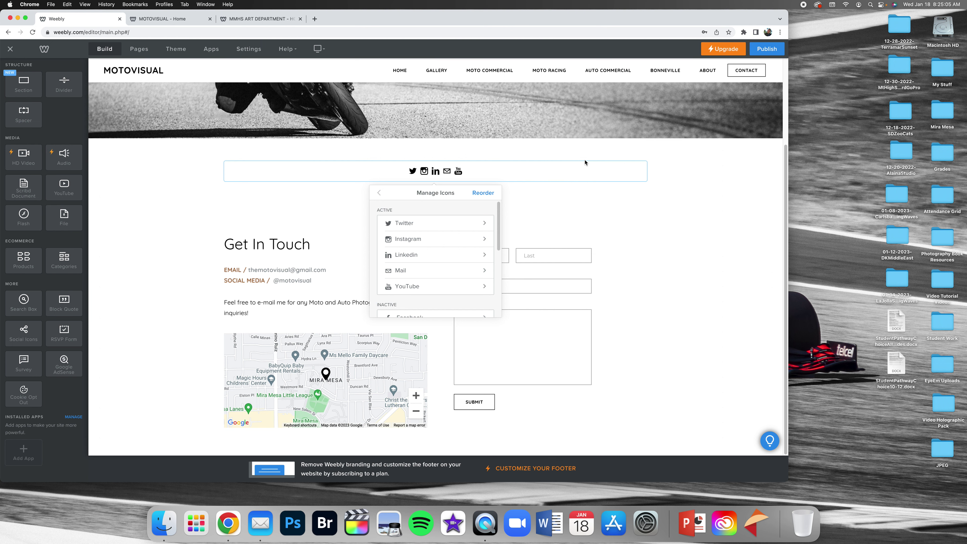
click(175, 19)
click(268, 19)
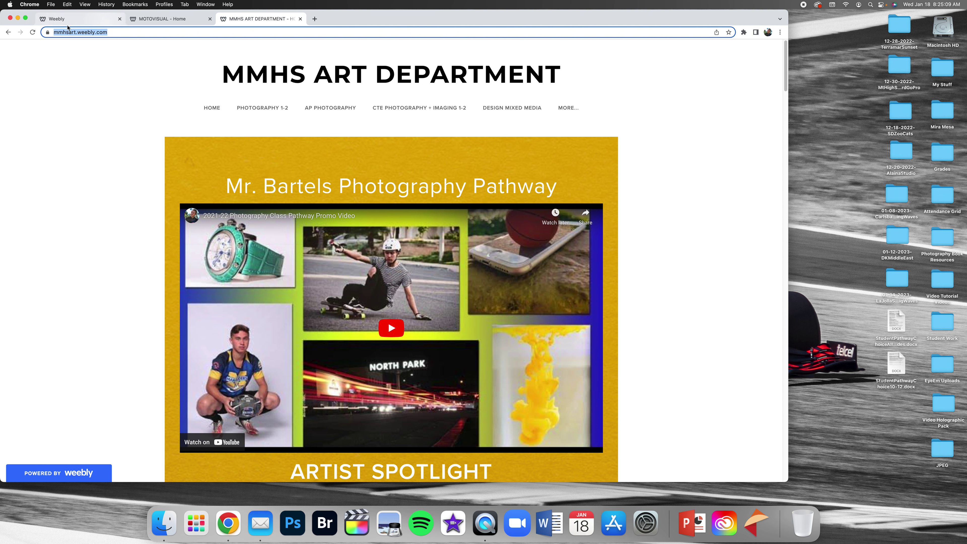
- Switch back to the Weebly editor, review the Home, Gallery, About and Contact pages, and publish the website
click(74, 21)
click(400, 74)
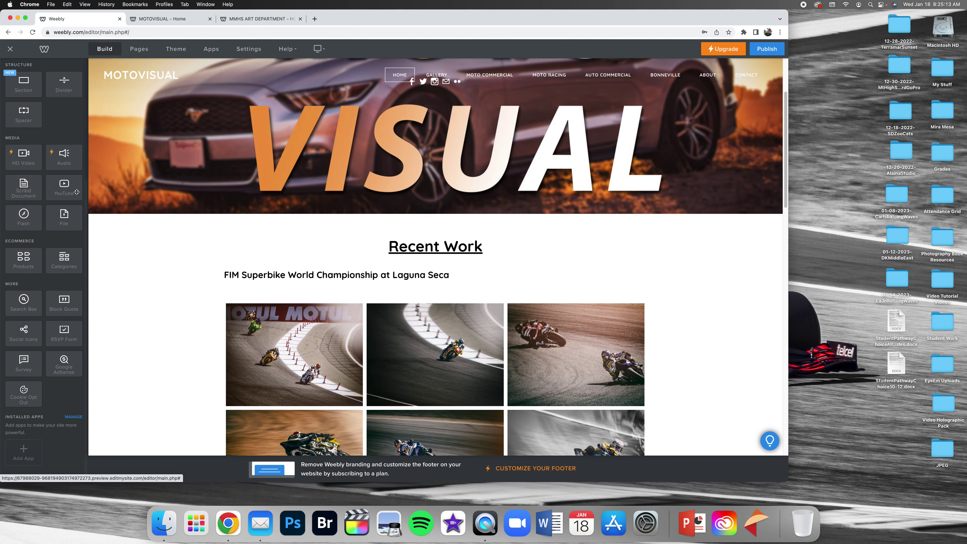
drag(64, 123, 106, 152)
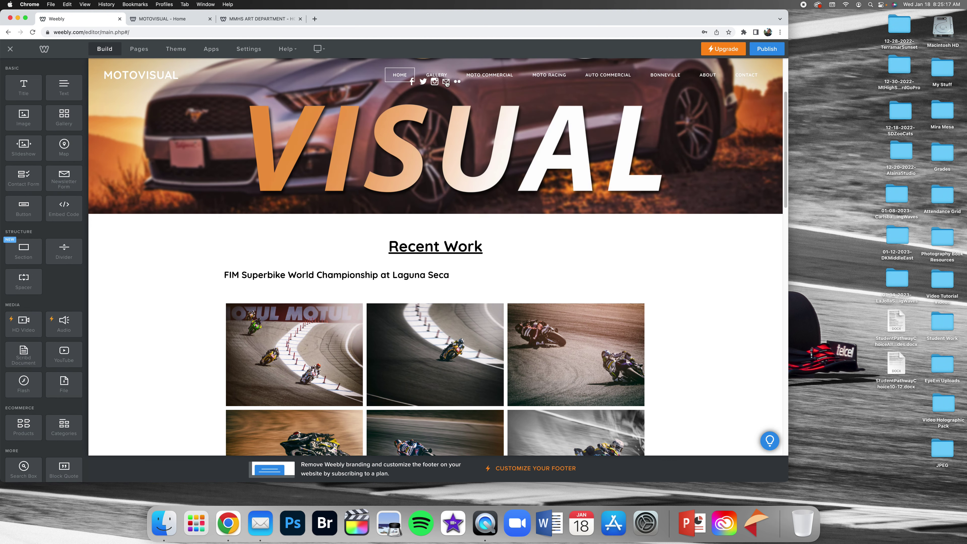
click(437, 75)
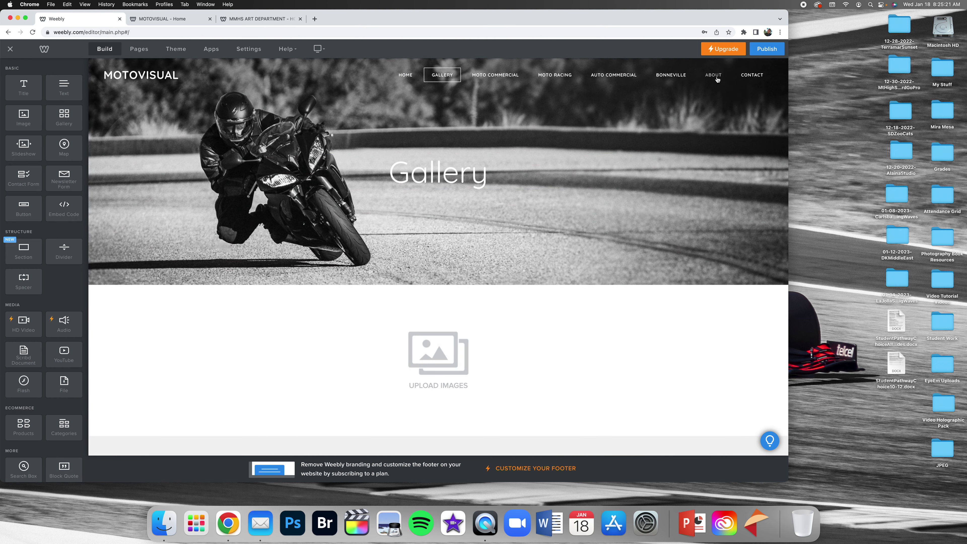
click(713, 75)
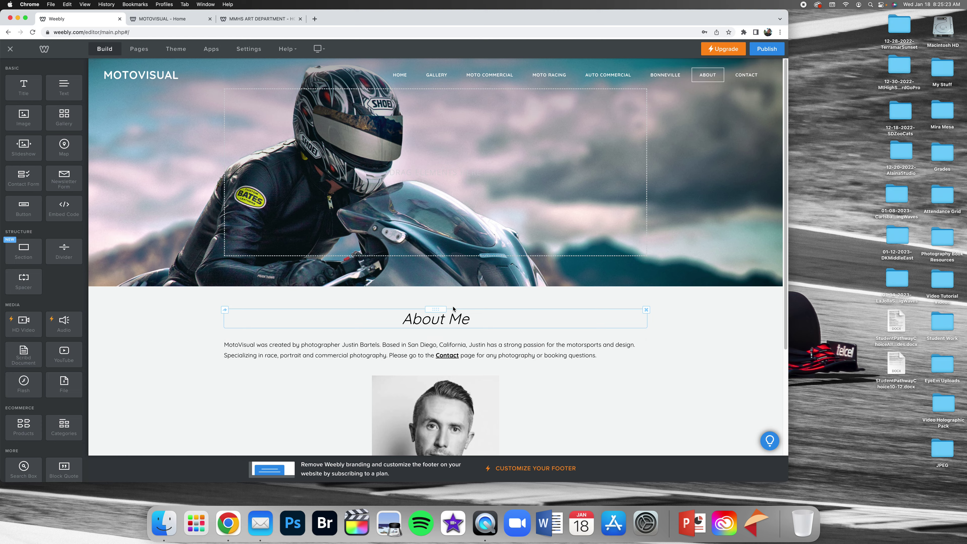
scroll(476, 331, down, 5)
click(750, 72)
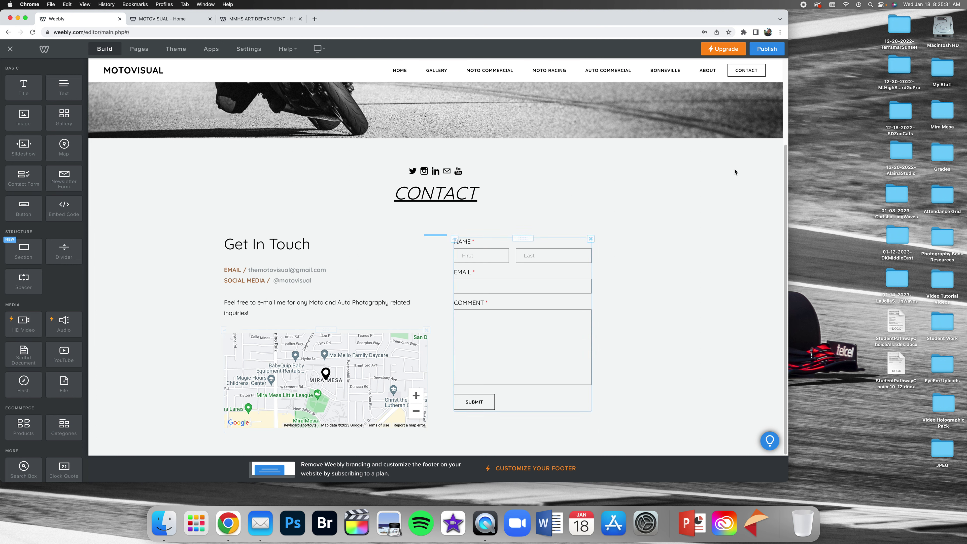
click(767, 49)
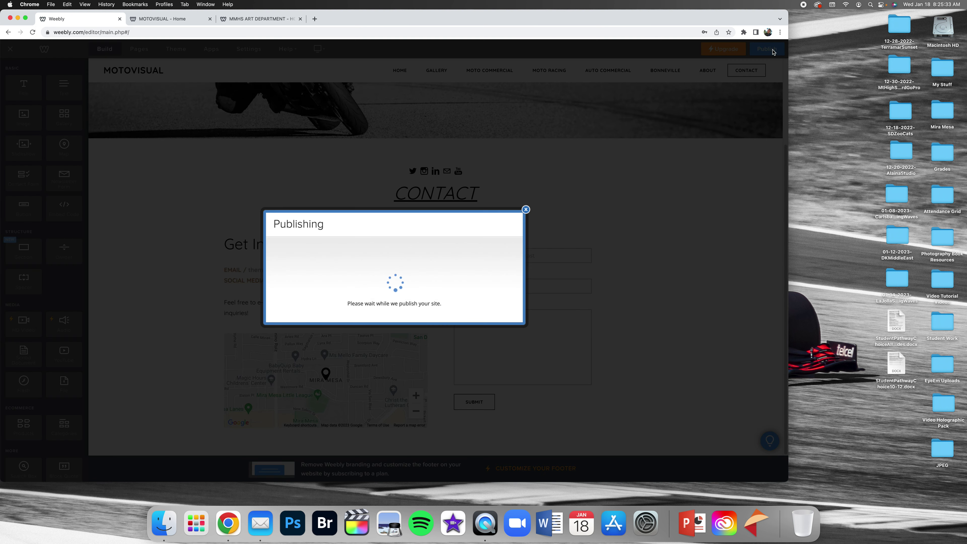